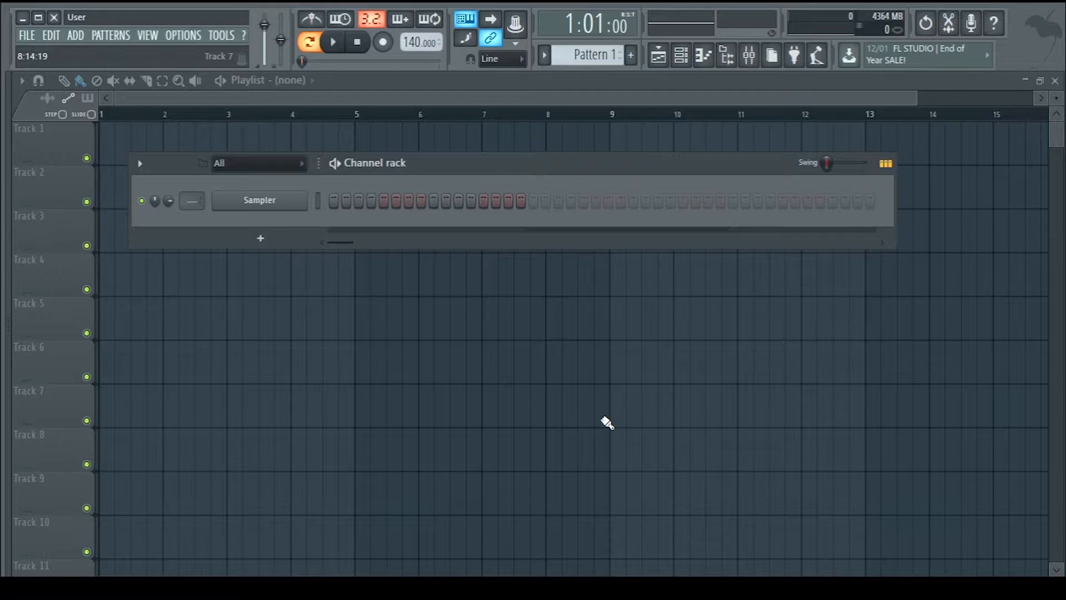
# - Replace the Sampler channel with a 3x Osc instrument and move its window over the playlist so all controls are visible
pyautogui.rightClick(259, 205)
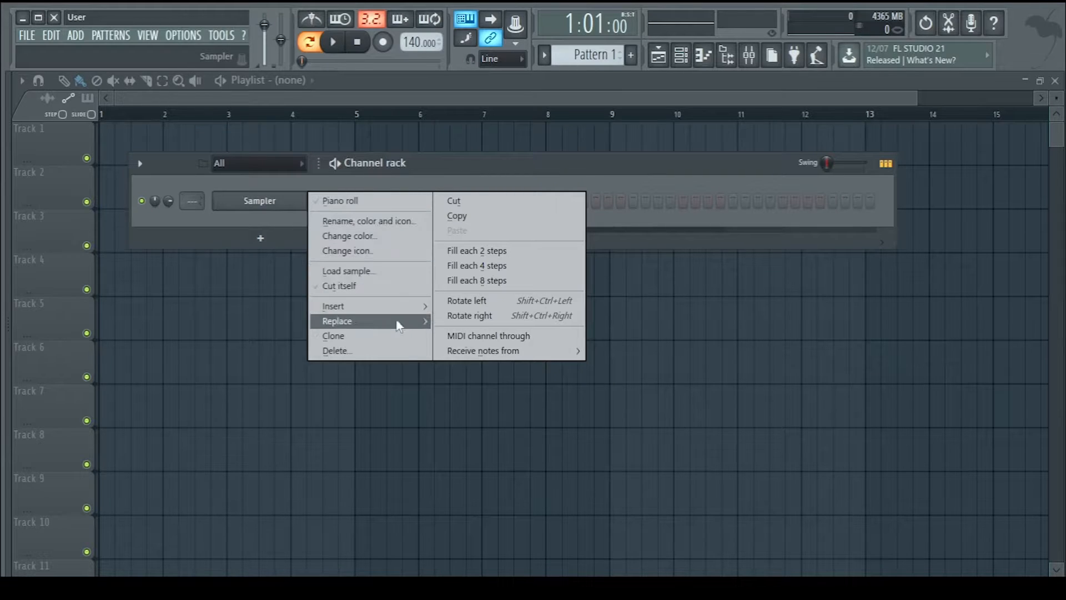
pyautogui.moveTo(397, 325)
pyautogui.click(744, 385)
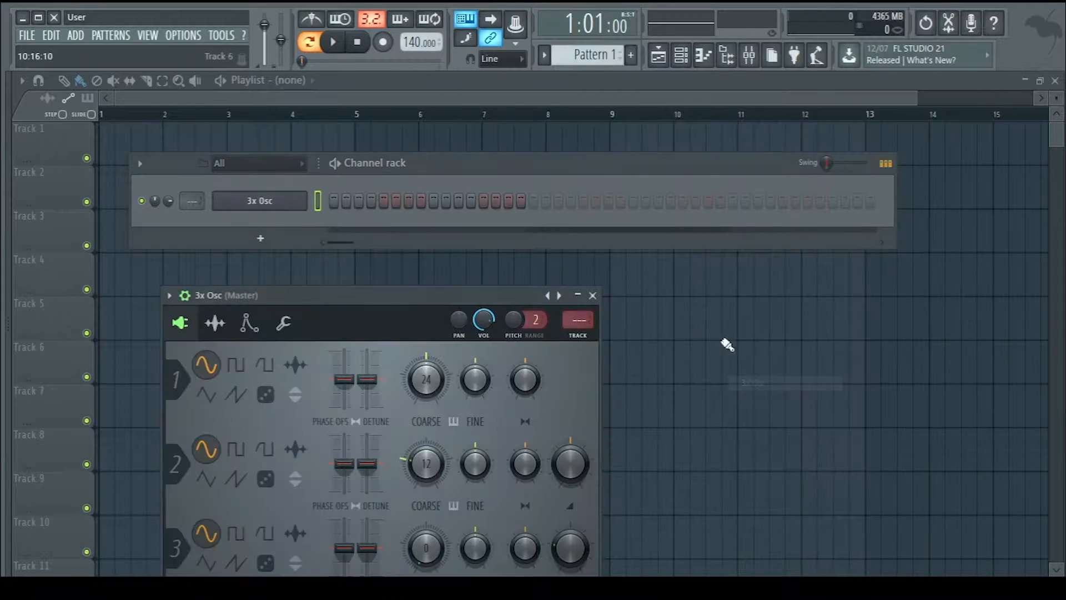
pyautogui.moveTo(404, 298); pyautogui.dragTo(508, 149)
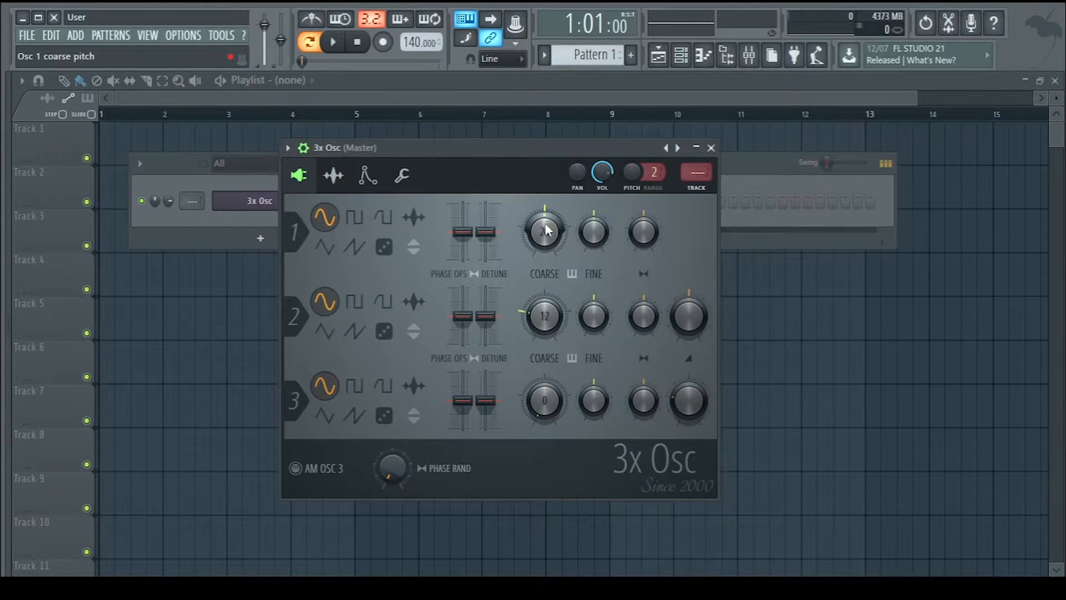
# - Set the coarse pitch of oscillators 1 and 2 to 0 and give oscillator 3 a triangle wave
pyautogui.moveTo(550, 225); pyautogui.dragTo(572, 276)
pyautogui.moveTo(548, 321); pyautogui.dragTo(548, 311)
pyautogui.click(328, 418)
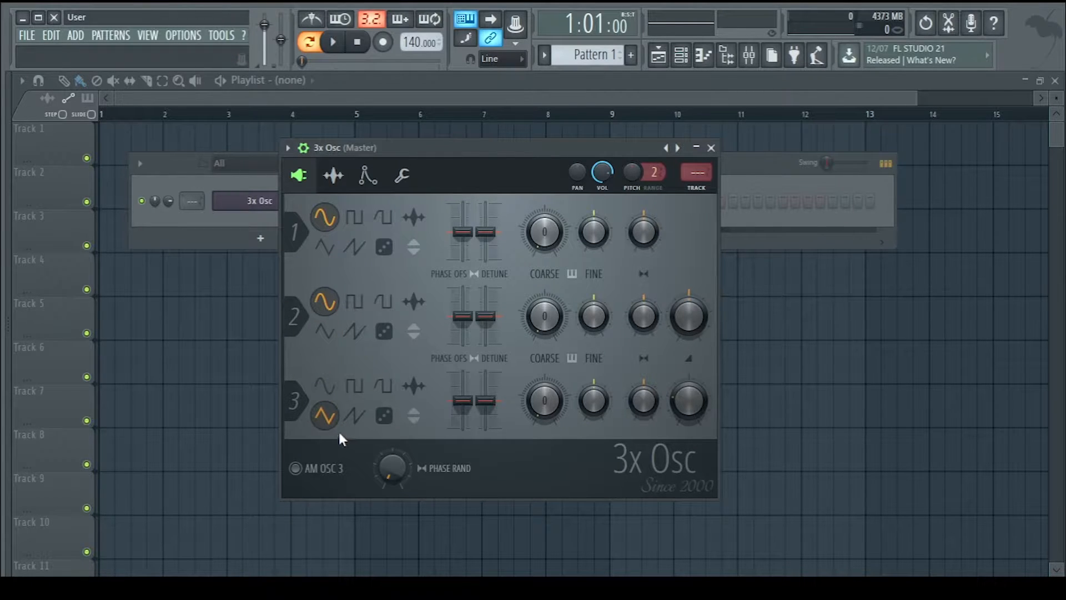
pyautogui.click(326, 390)
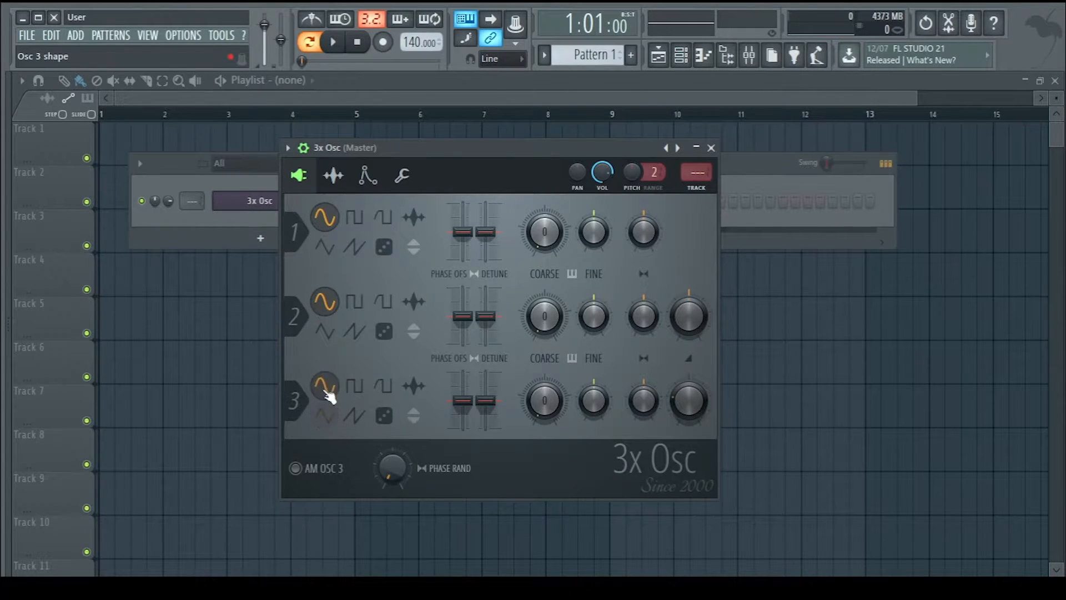
pyautogui.click(333, 418)
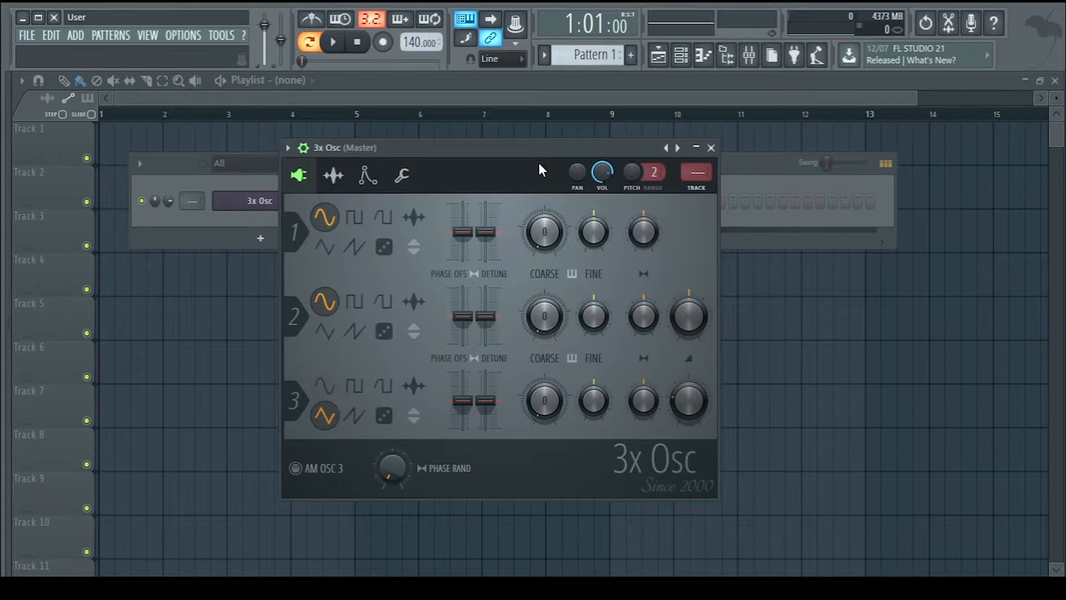
pyautogui.moveTo(531, 148); pyautogui.dragTo(501, 150)
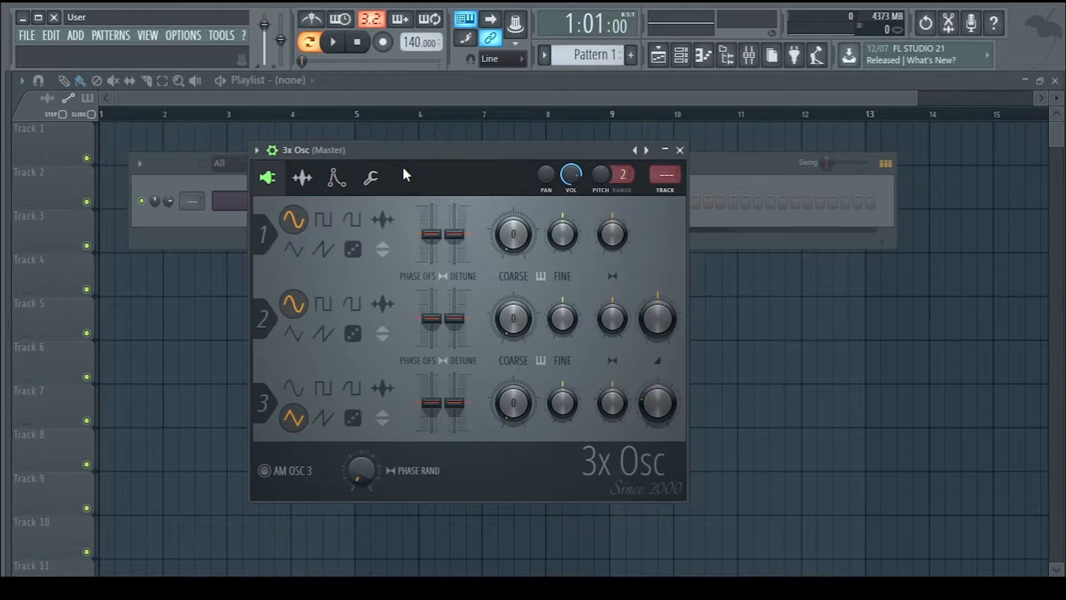
# - Lower oscillator 3's mix level, auditioning the sound with low notes before and after
pyautogui.press('z')
pyautogui.press('x')
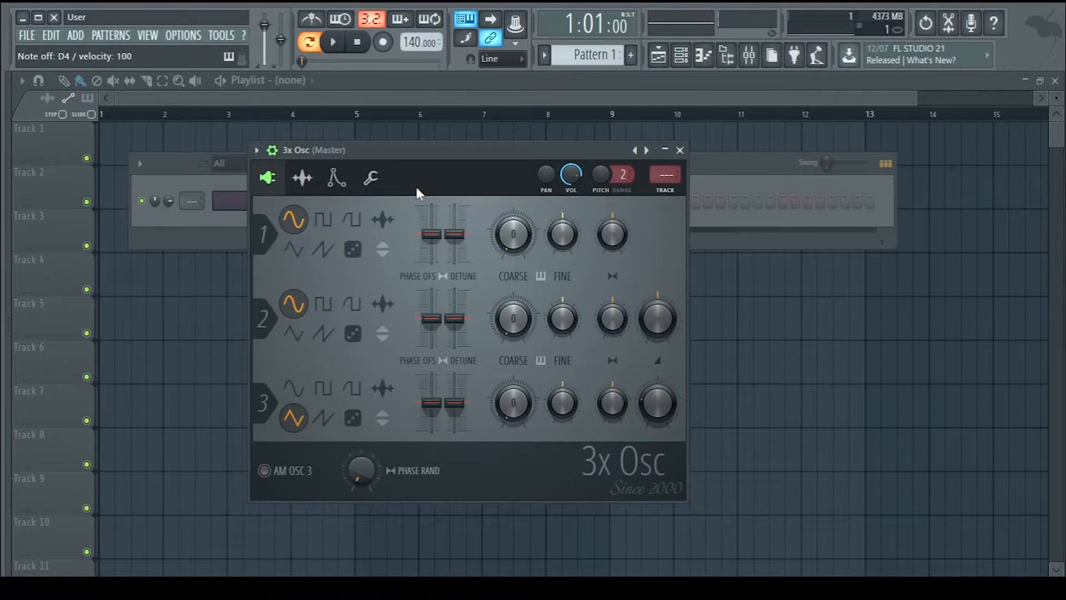
pyautogui.moveTo(659, 394)
pyautogui.mouseDown()
pyautogui.moveTo(658, 378)
pyautogui.moveTo(657, 413)
pyautogui.mouseUp()
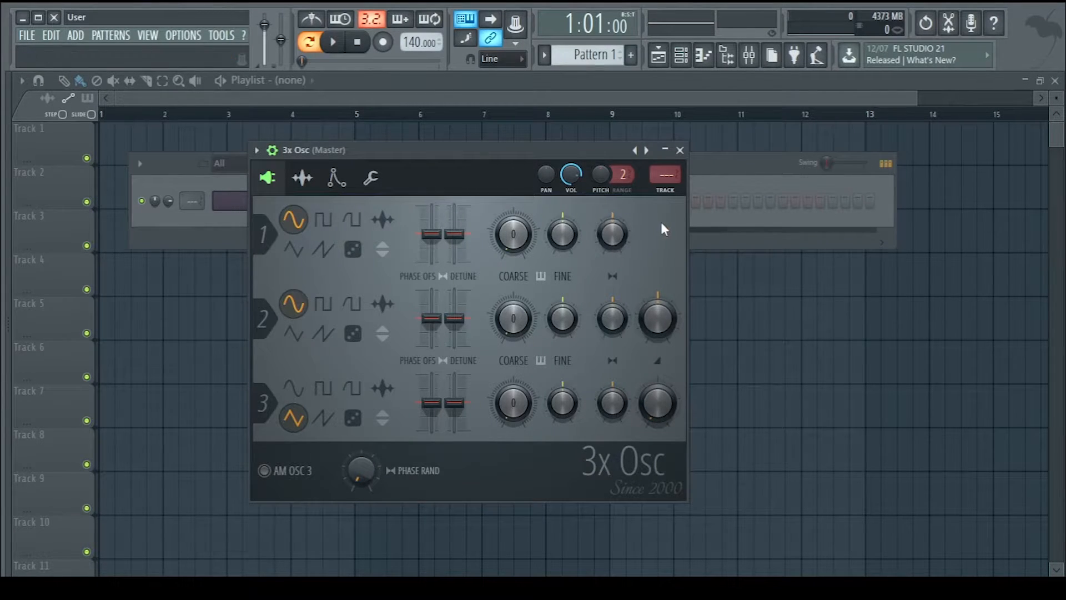
pyautogui.press('z')
pyautogui.press('x')
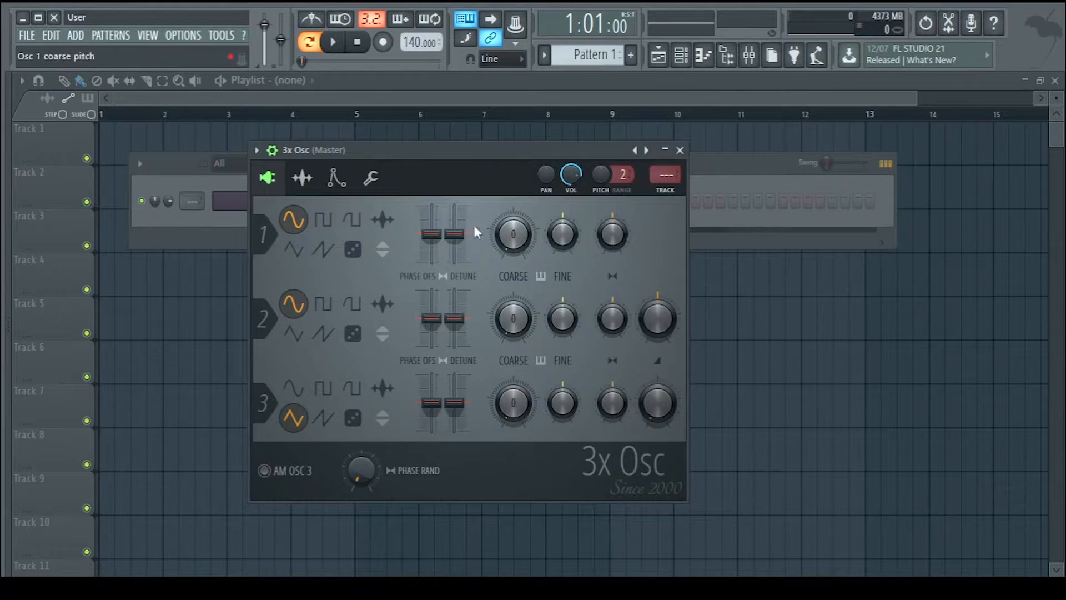
# - Enable the volume envelope, bring attack, hold and sustain to minimum, and shorten the decay and release
pyautogui.click(339, 179)
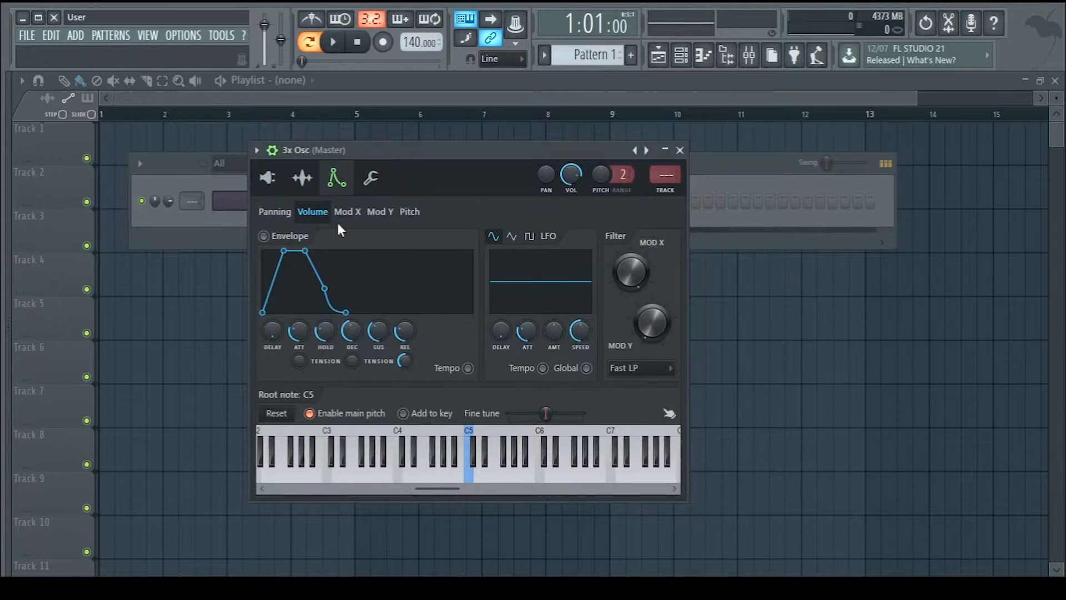
pyautogui.click(263, 235)
pyautogui.moveTo(297, 332); pyautogui.dragTo(298, 366)
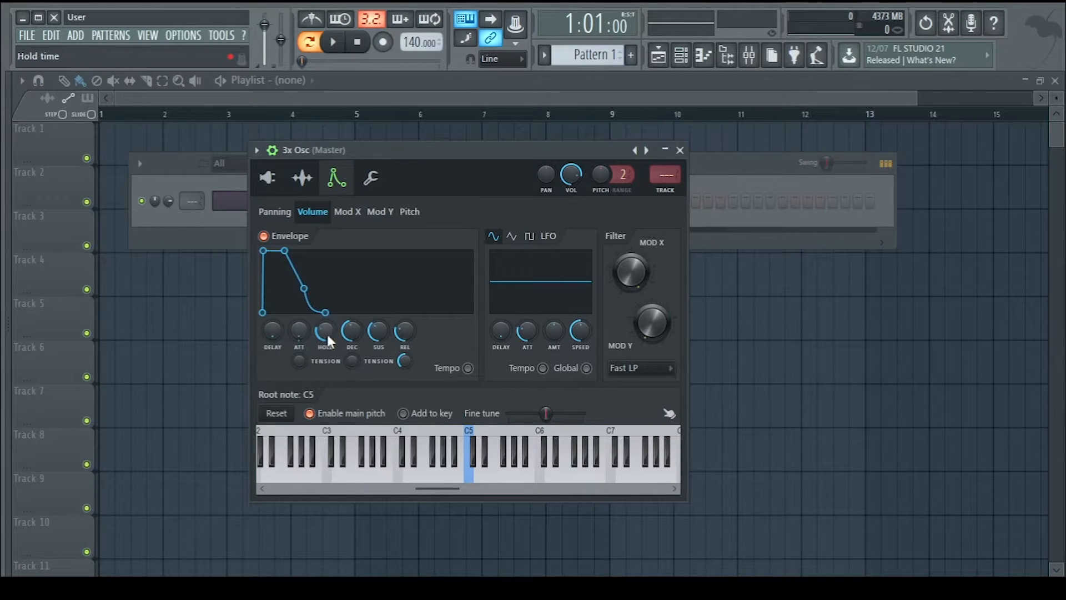
pyautogui.moveTo(326, 332); pyautogui.dragTo(326, 367)
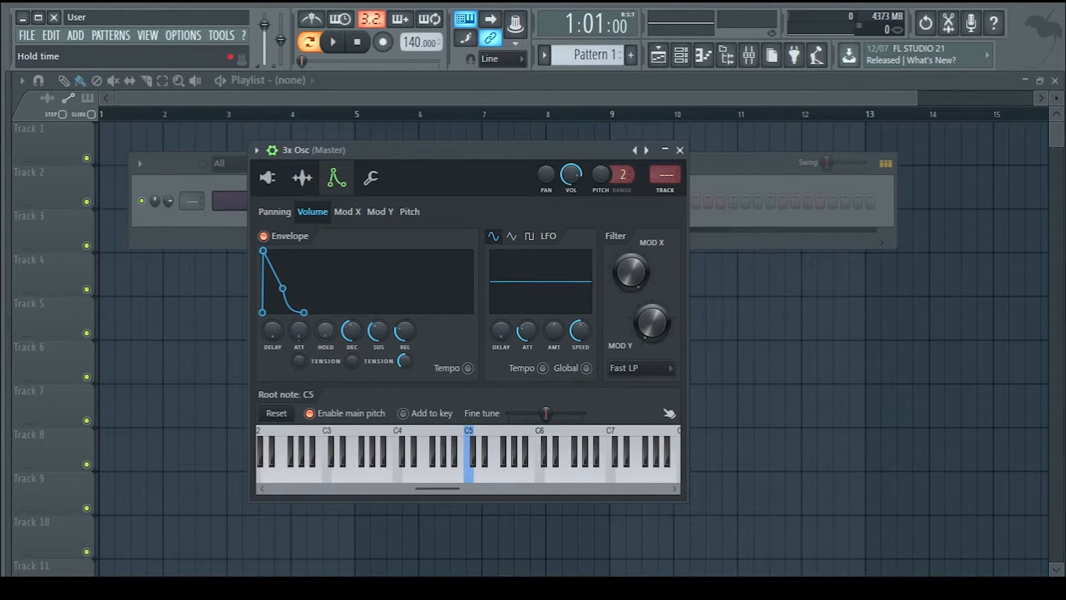
pyautogui.moveTo(355, 322); pyautogui.dragTo(405, 339)
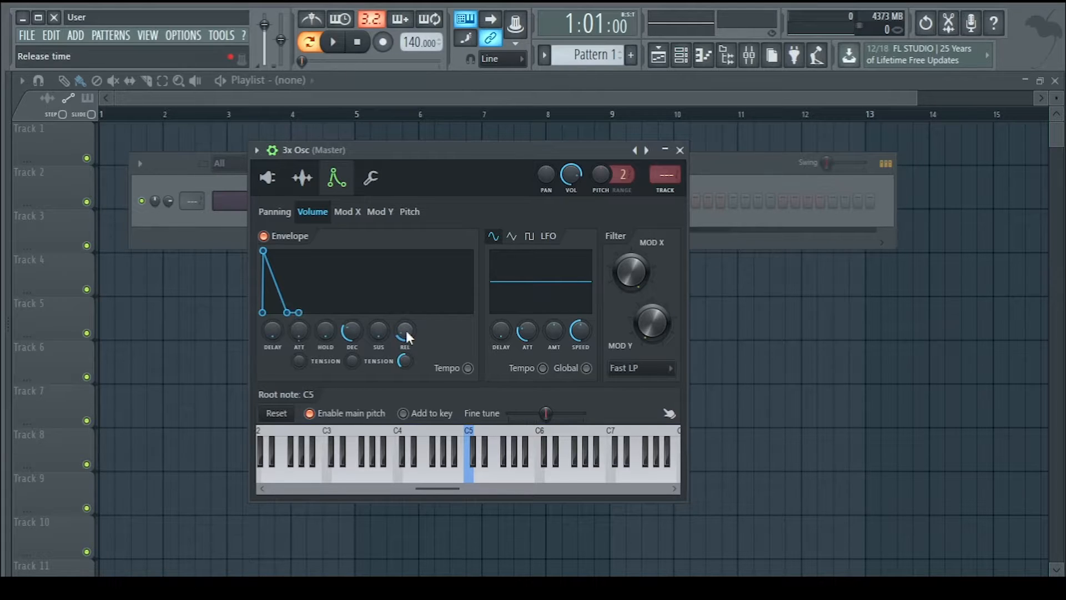
pyautogui.moveTo(352, 332); pyautogui.dragTo(428, 340)
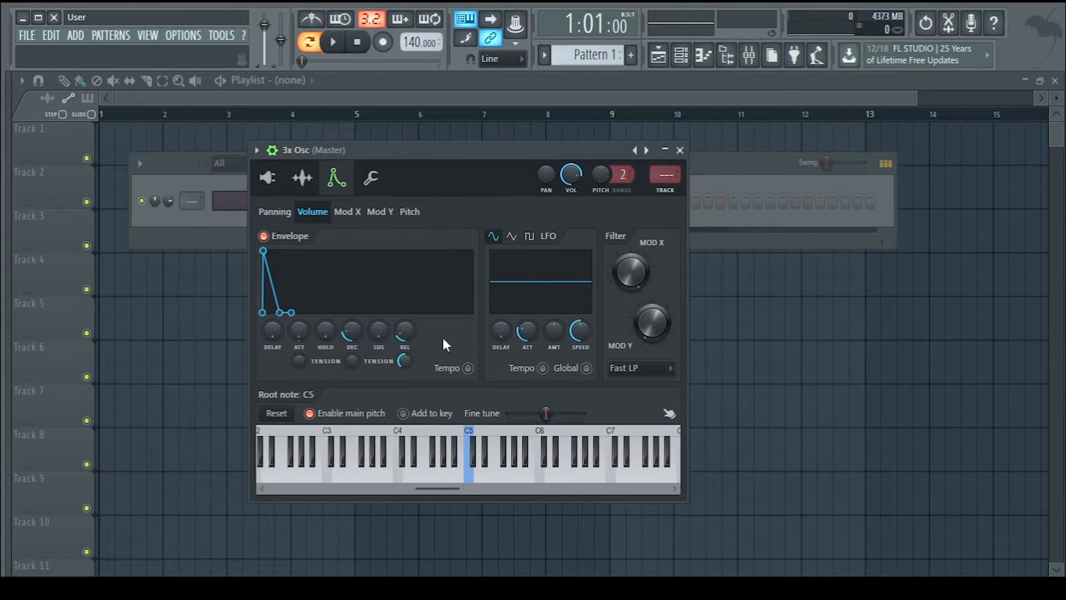
# - Lengthen the volume envelope's decay slightly while auditioning low notes such as F4
pyautogui.press('x')
pyautogui.press('v')
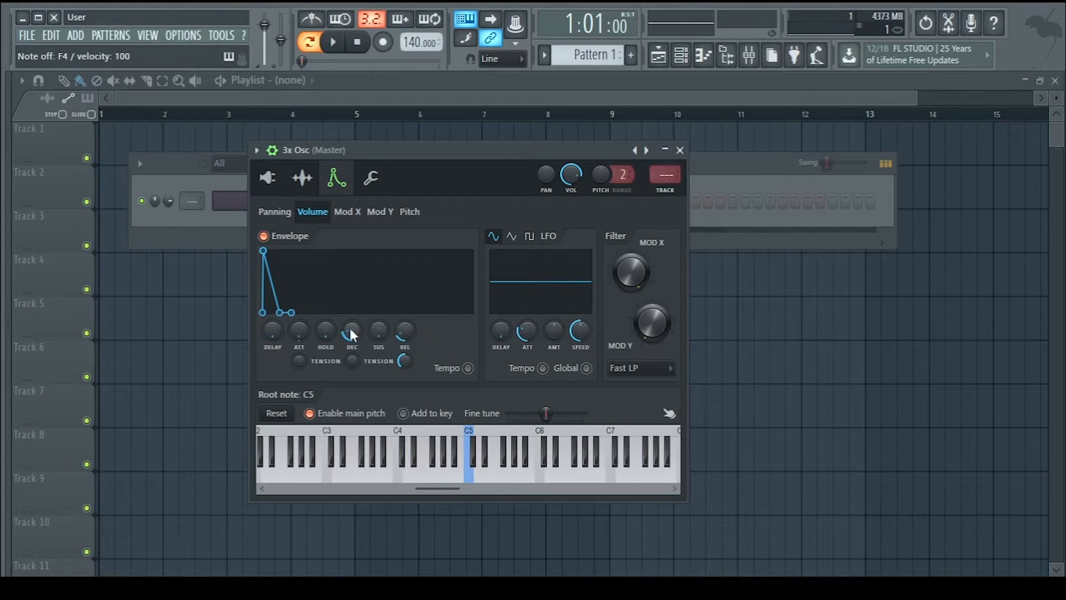
pyautogui.moveTo(350, 334); pyautogui.dragTo(350, 319)
pyautogui.press('v')
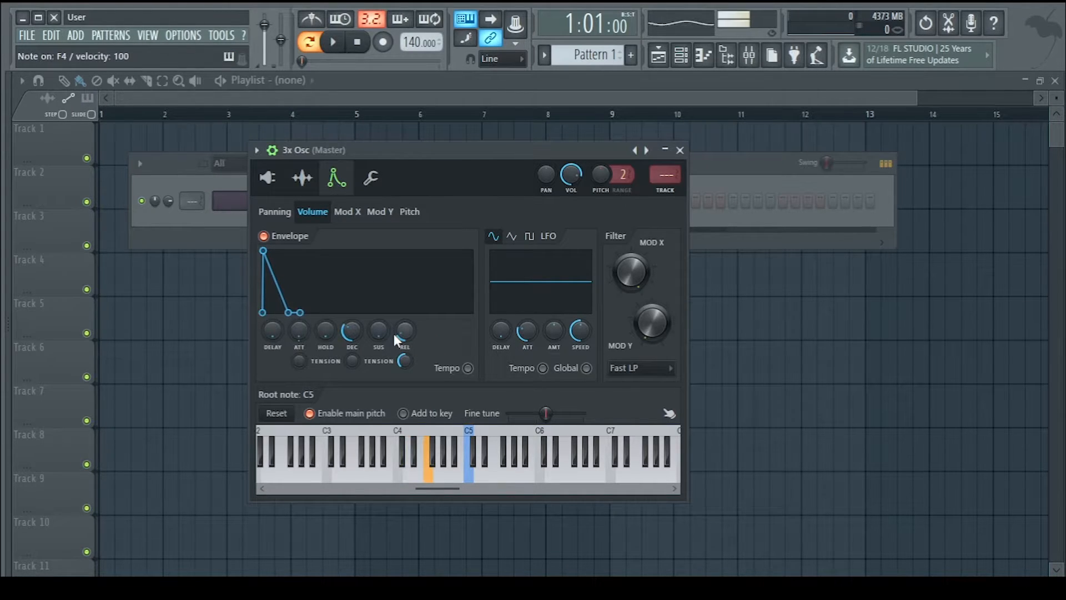
pyautogui.press('v')
pyautogui.press('z')
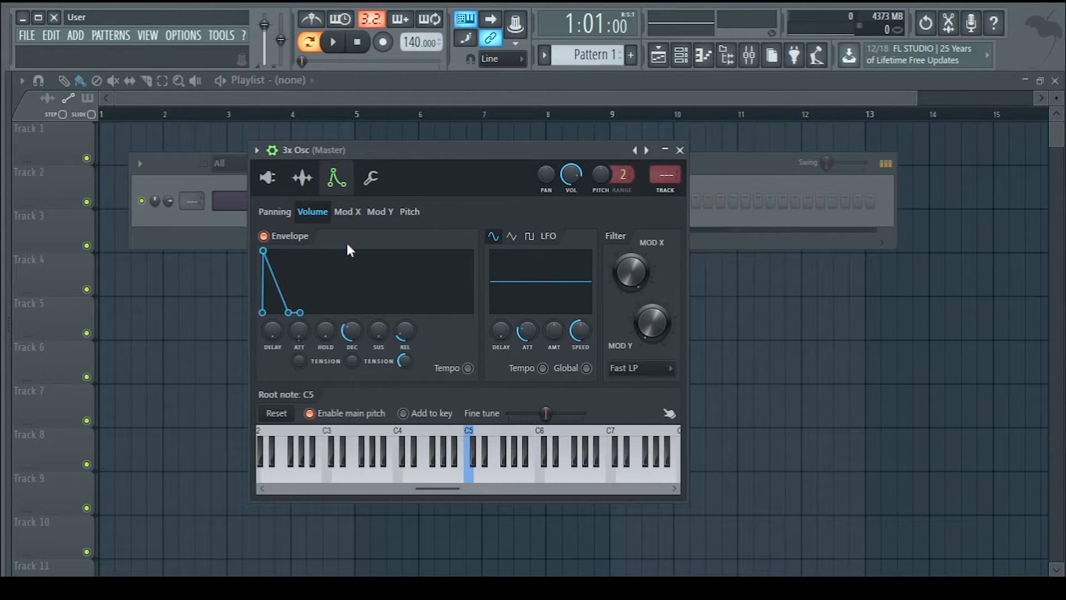
# - Enable the pitch envelope with a positive amount, minimum attack, hold, sustain and release, and a very short decay
pyautogui.click(410, 212)
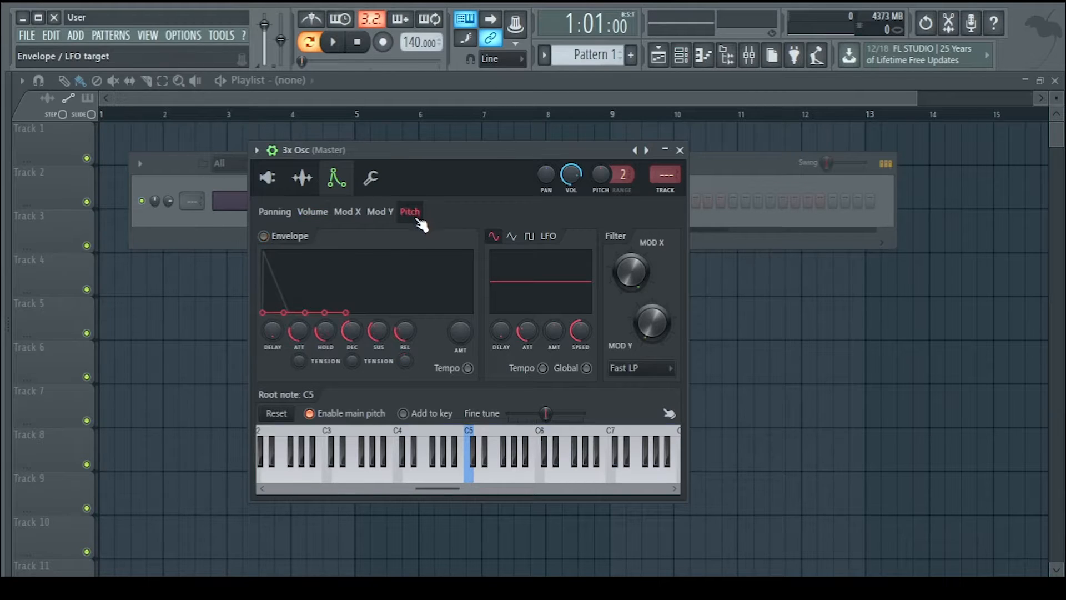
pyautogui.click(317, 216)
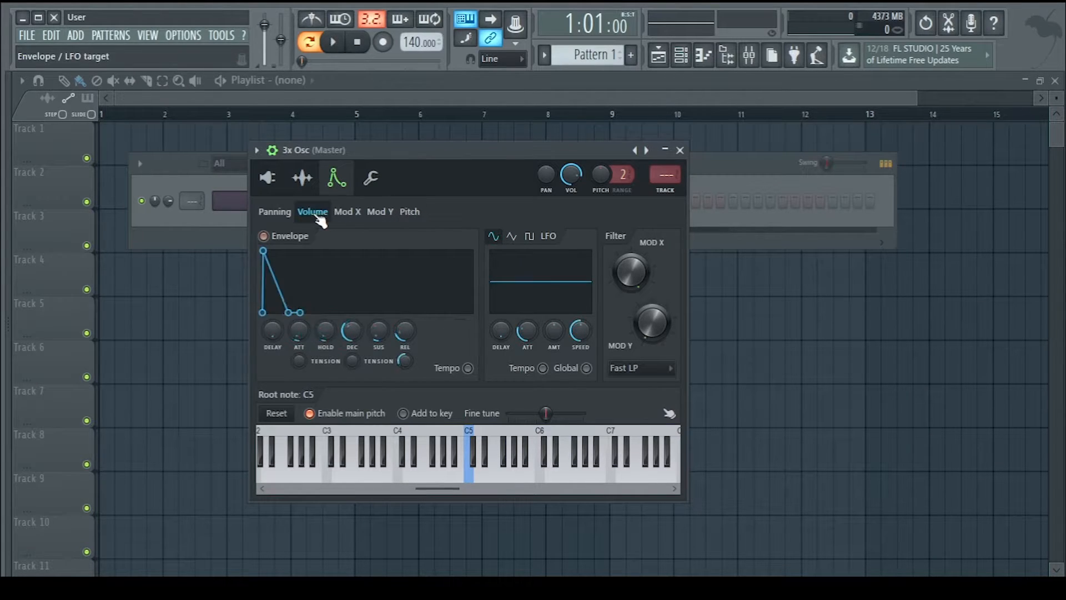
pyautogui.click(410, 213)
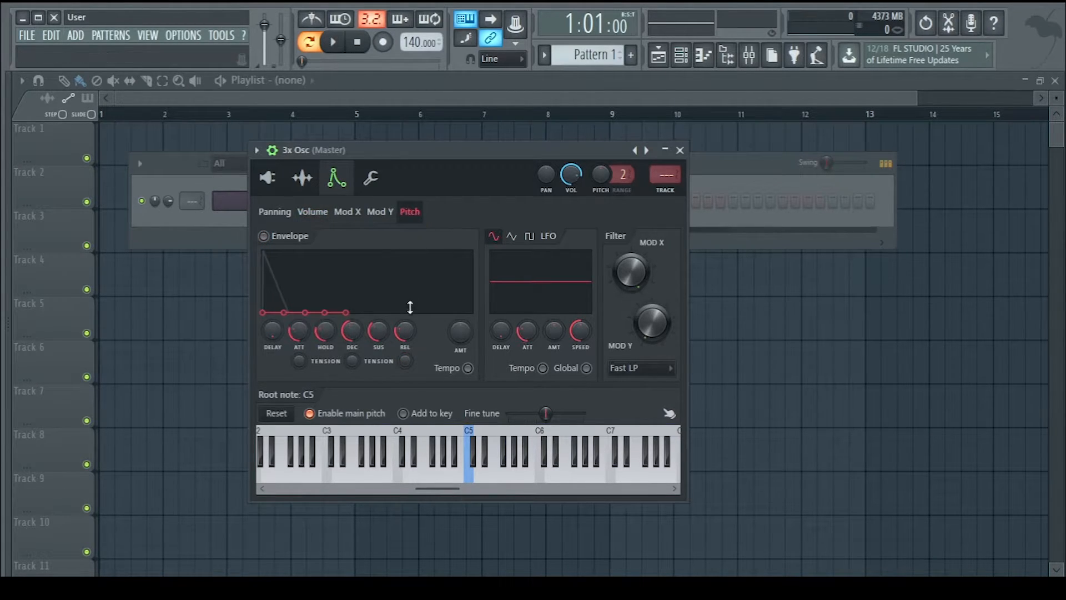
pyautogui.moveTo(460, 332); pyautogui.dragTo(462, 317)
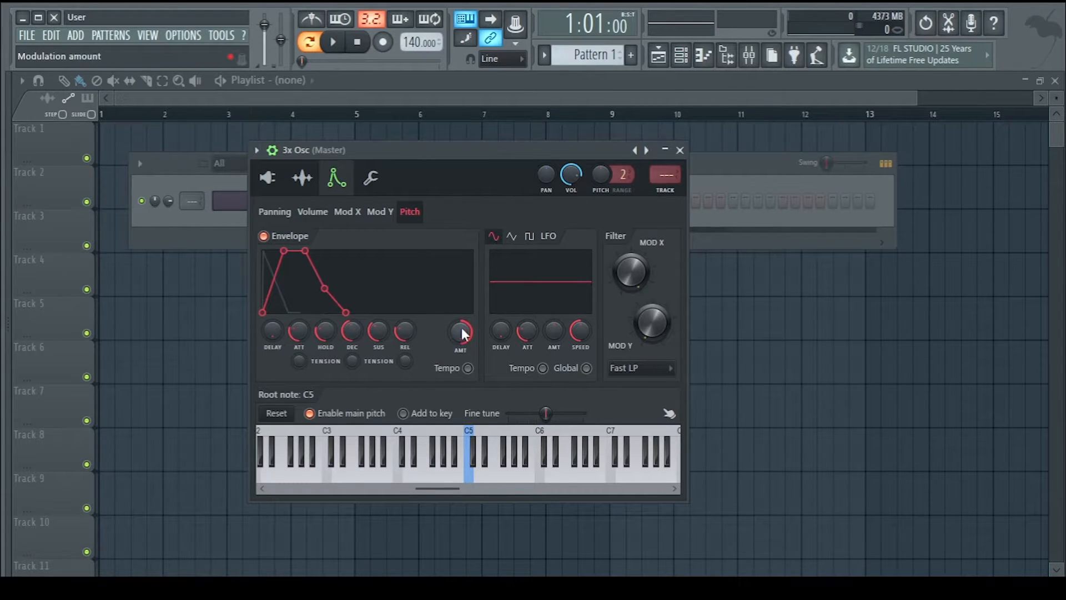
pyautogui.moveTo(300, 331); pyautogui.dragTo(378, 356)
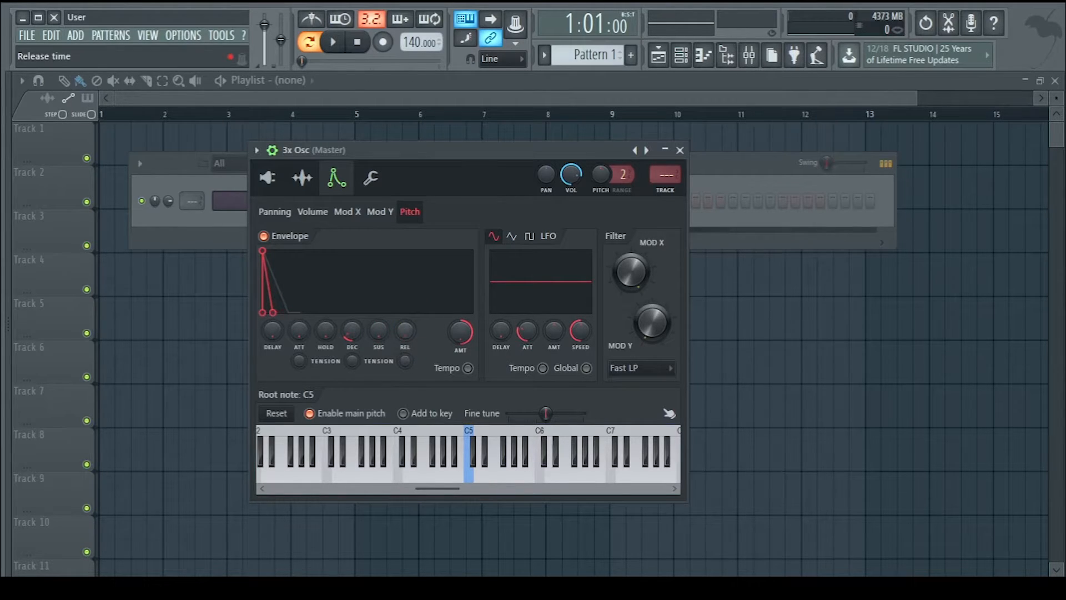
pyautogui.moveTo(356, 334); pyautogui.dragTo(356, 337)
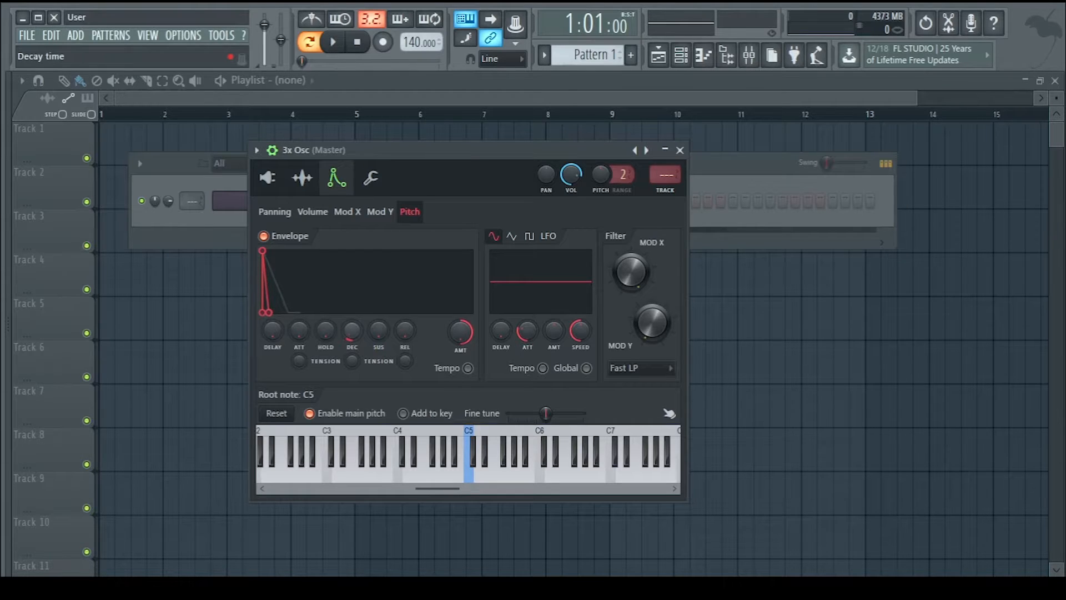
pyautogui.moveTo(353, 333); pyautogui.dragTo(354, 335)
# - Shorten the pitch envelope's decay a little more while auditioning the C4 note
pyautogui.press('z')
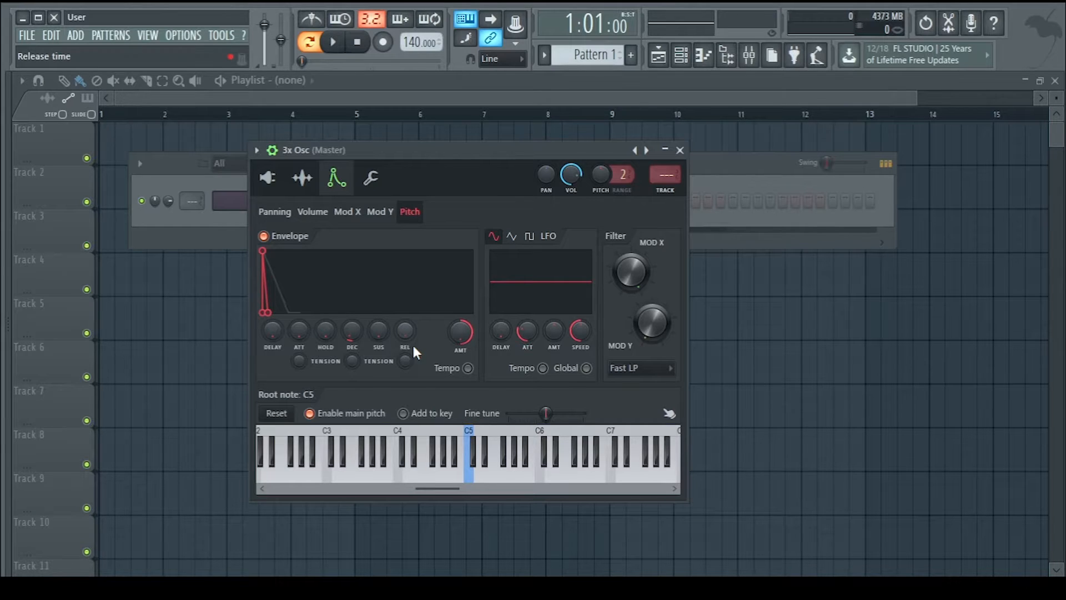
pyautogui.press('z')
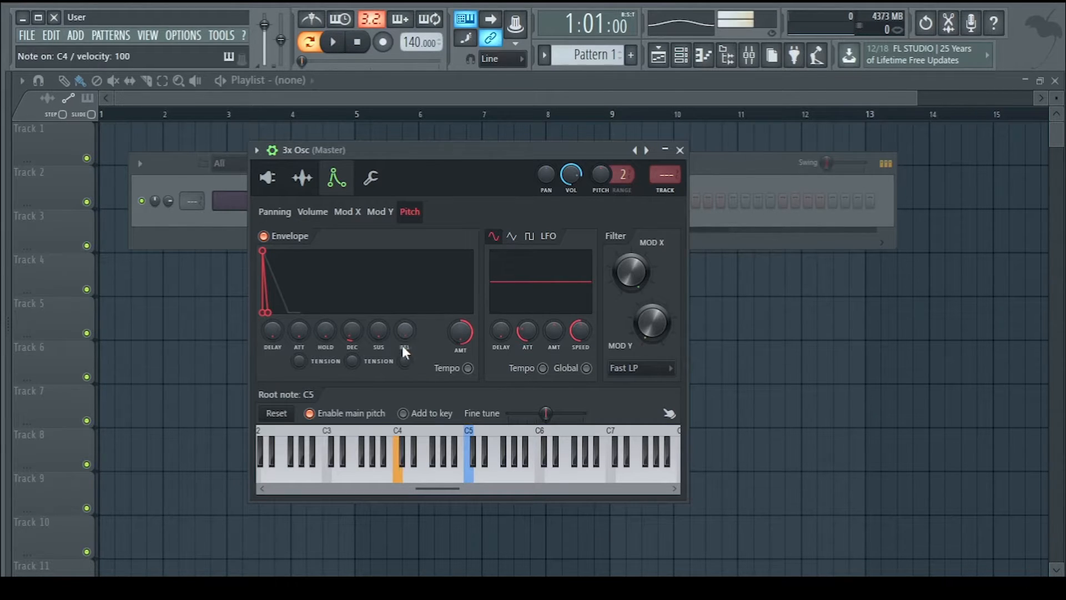
pyautogui.moveTo(353, 329); pyautogui.dragTo(353, 333)
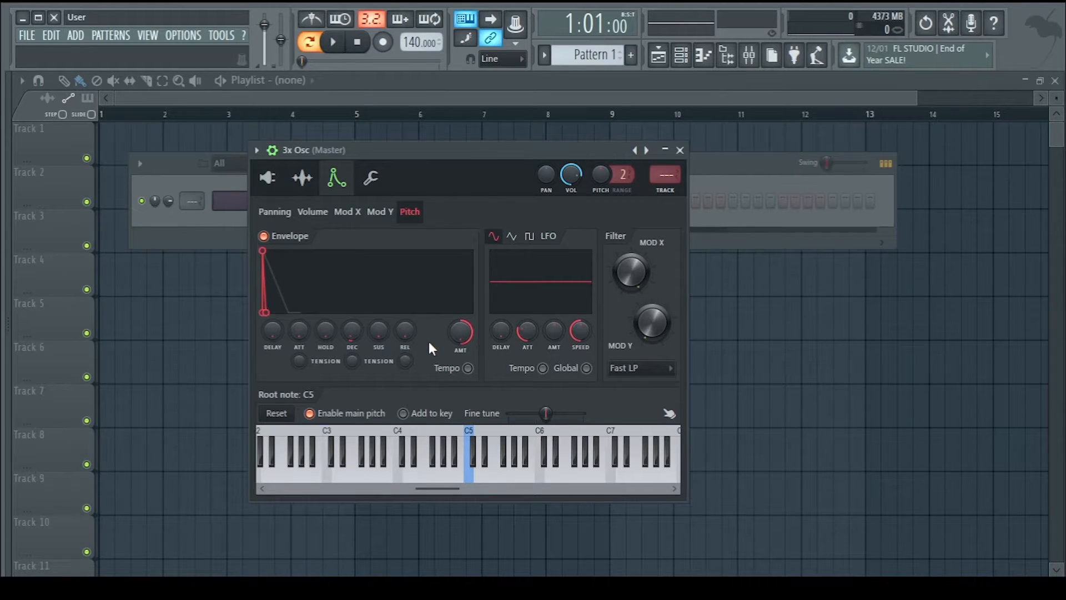
pyautogui.press('z')
pyautogui.press('z')
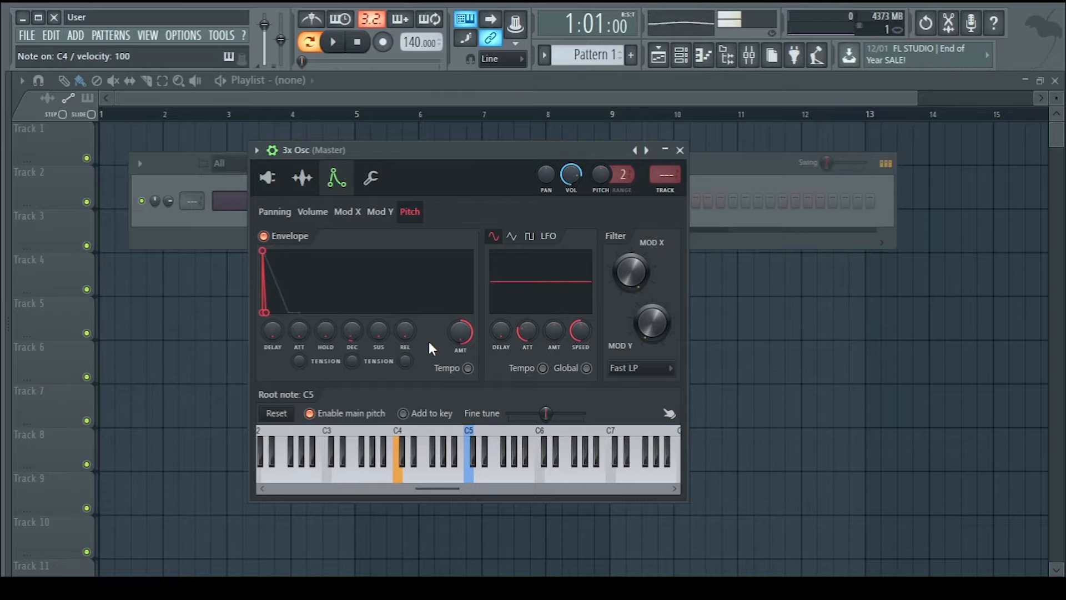
pyautogui.press('z')
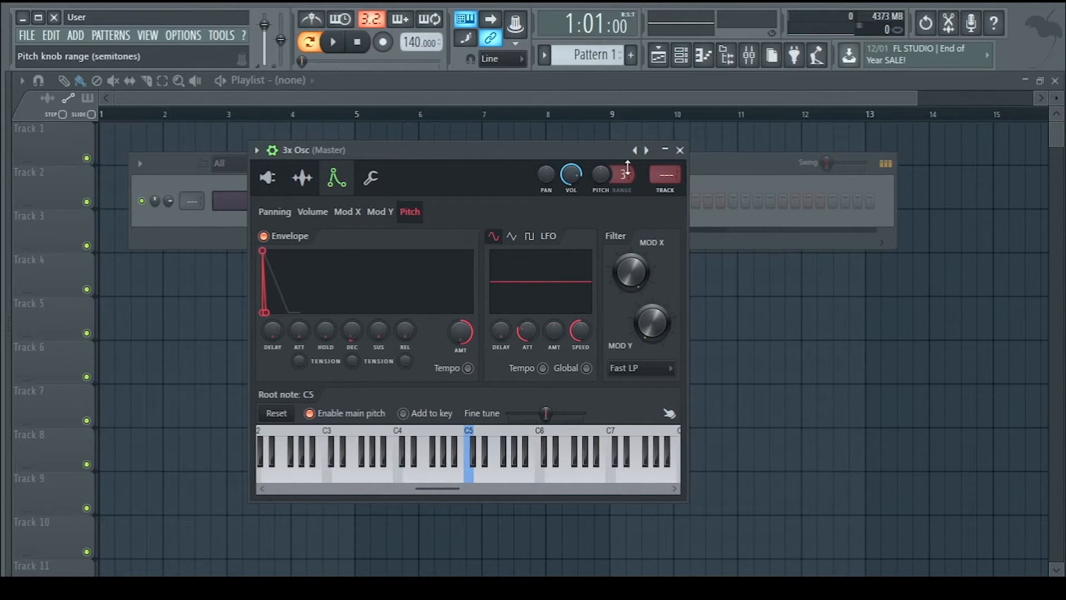
# - Set the channel's pitch range to 12 semitones, turn the channel pitch down, and audition the sound
pyautogui.moveTo(623, 175); pyautogui.dragTo(623, 159)
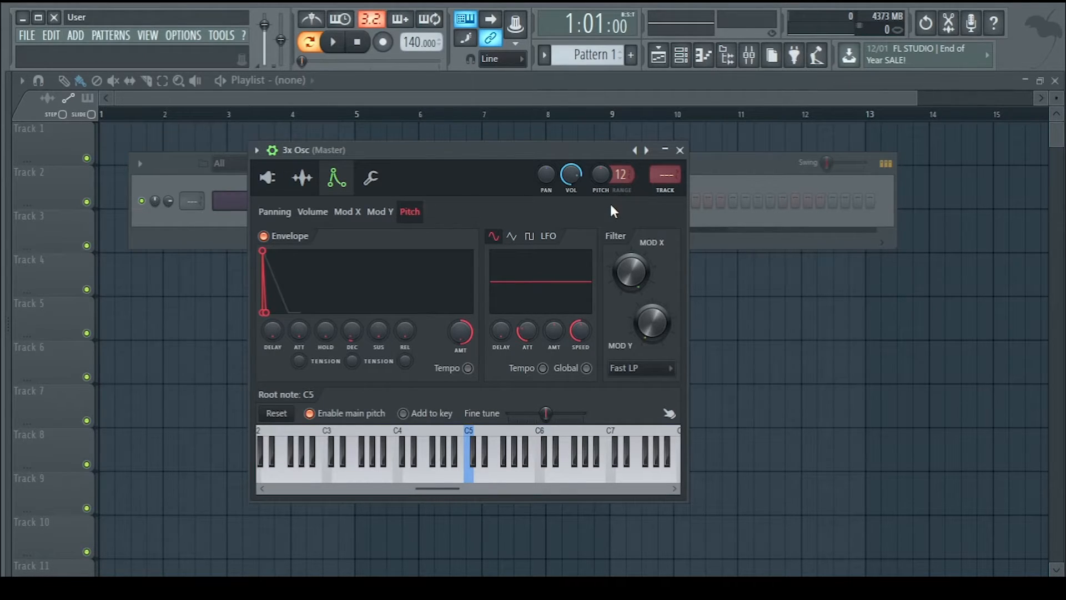
pyautogui.moveTo(600, 173)
pyautogui.mouseDown()
pyautogui.moveTo(599, 183)
pyautogui.moveTo(600, 171)
pyautogui.mouseUp()
pyautogui.press('h')
pyautogui.press('h')
pyautogui.moveTo(505, 146)
pyautogui.mouseDown()
pyautogui.moveTo(531, 148)
pyautogui.moveTo(501, 147)
pyautogui.moveTo(512, 148)
pyautogui.mouseUp()
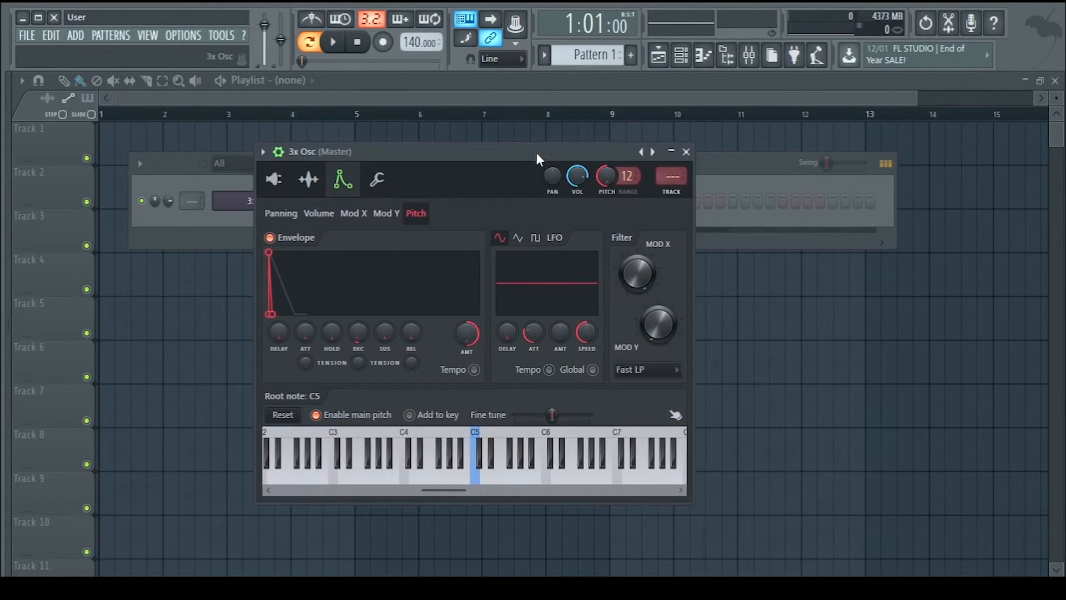
# - Close the synth's window and open the piano roll of the 3x Osc channel
pyautogui.click(687, 152)
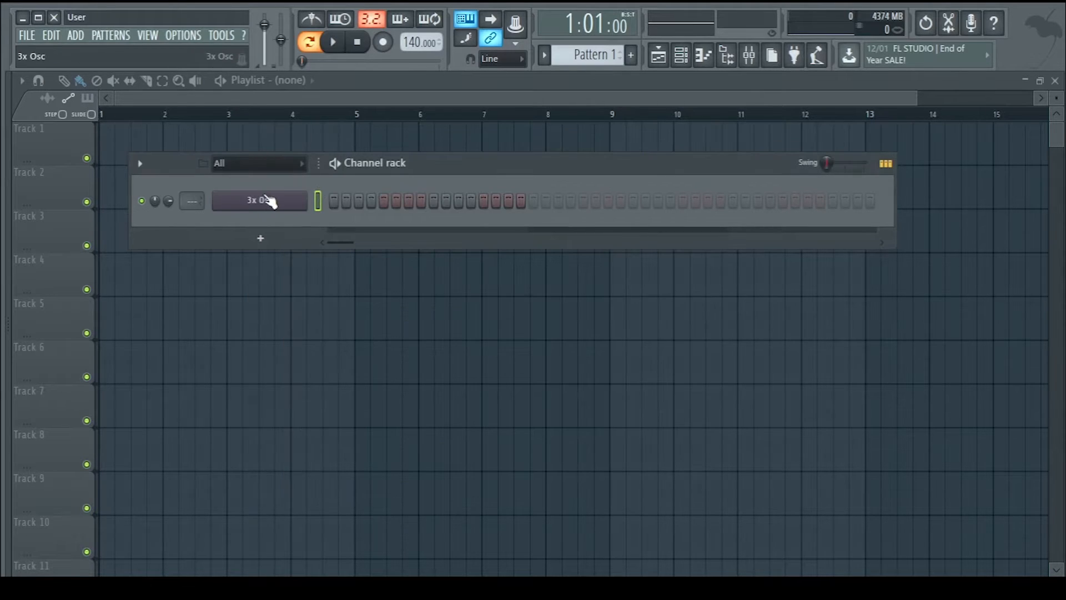
pyautogui.rightClick(281, 201)
pyautogui.click(358, 201)
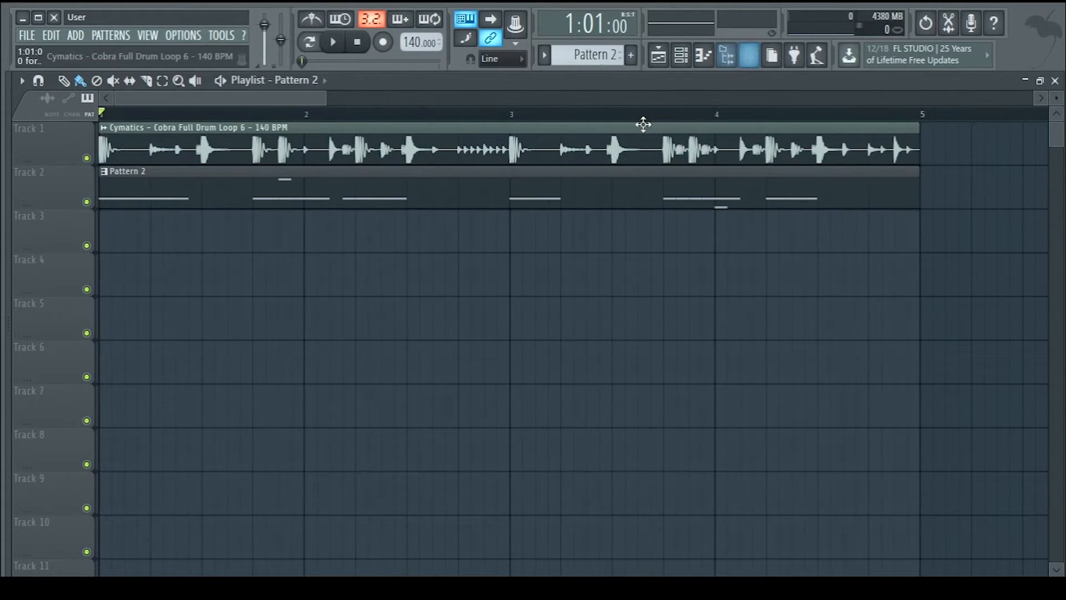
# - Route the 3x Osc channel to mixer insert 1, lower that track's fader slightly and play the arrangement
pyautogui.click(681, 55)
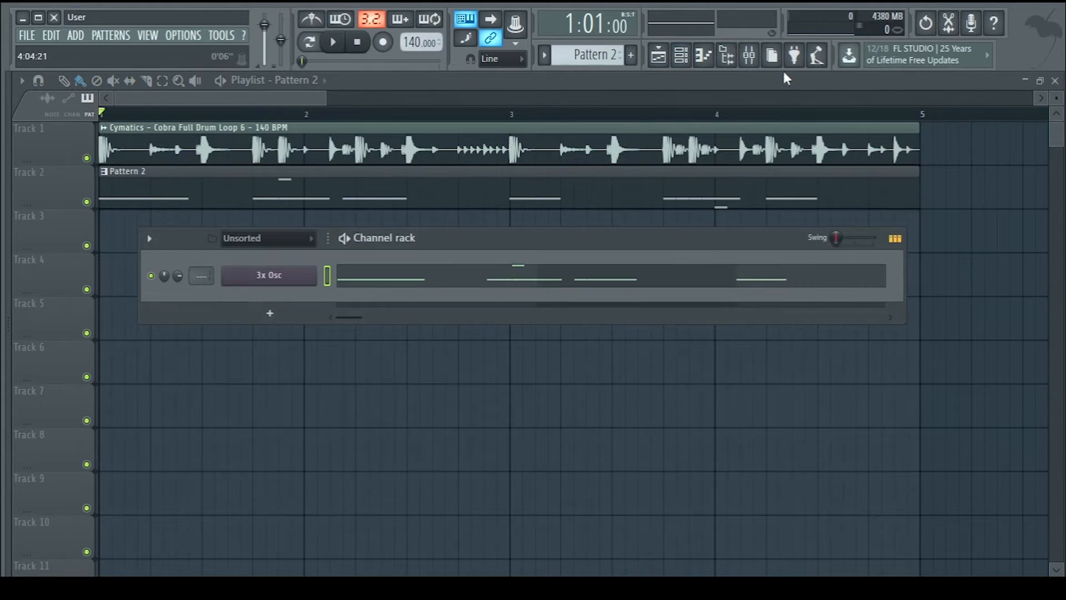
pyautogui.click(749, 56)
pyautogui.click(503, 180)
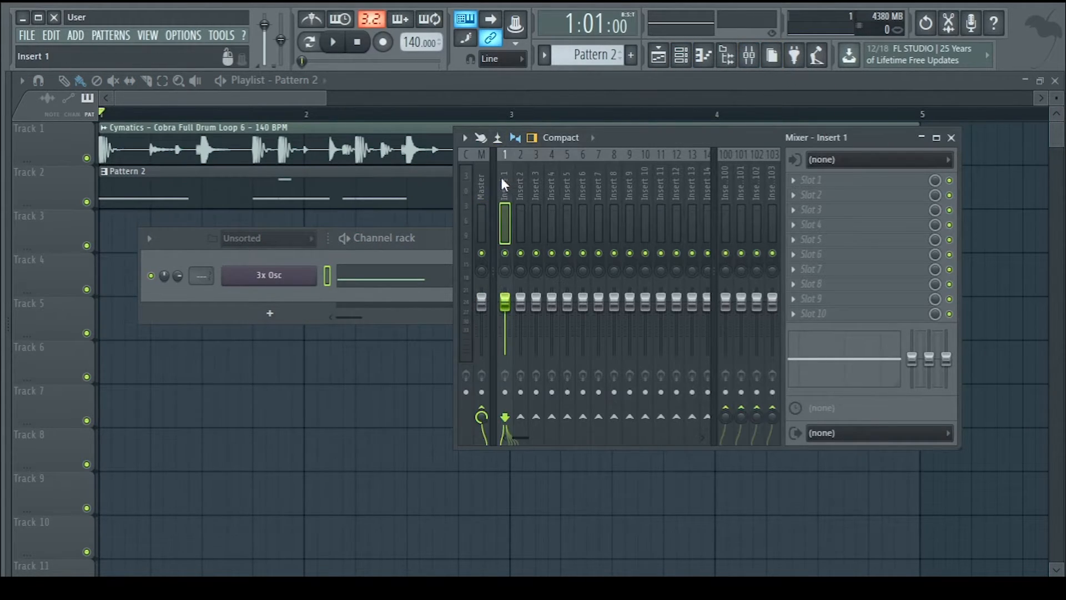
pyautogui.hotkey('ctrl', 'l')
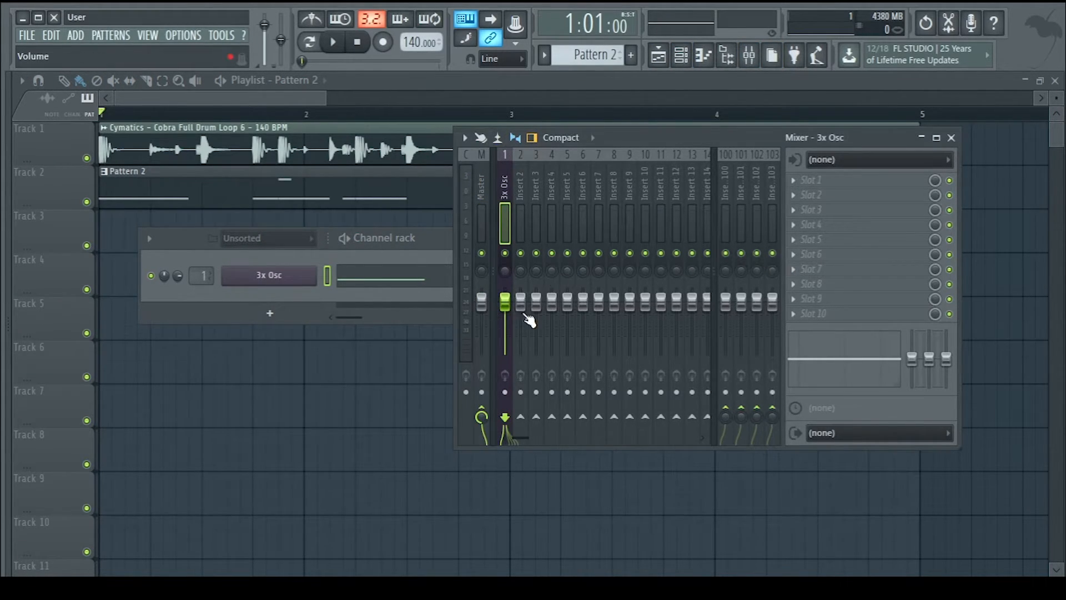
pyautogui.moveTo(506, 304); pyautogui.dragTo(508, 315)
pyautogui.press('space')
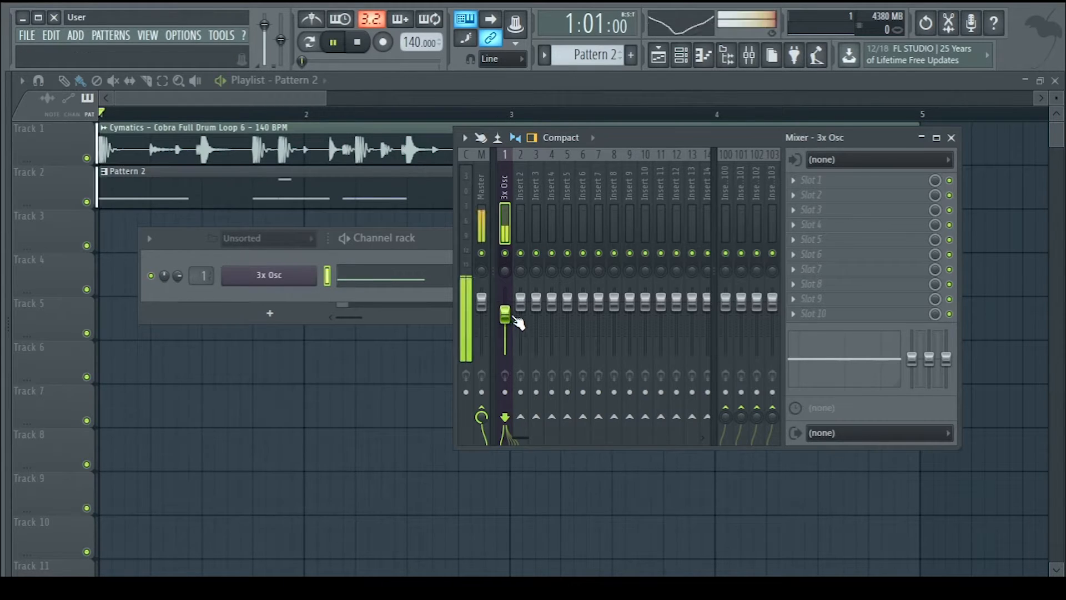
# - Load Fruity WaveShaper into the 3x Osc track's first effect slot and move its window beside the mixer's effect slots
pyautogui.click(802, 185)
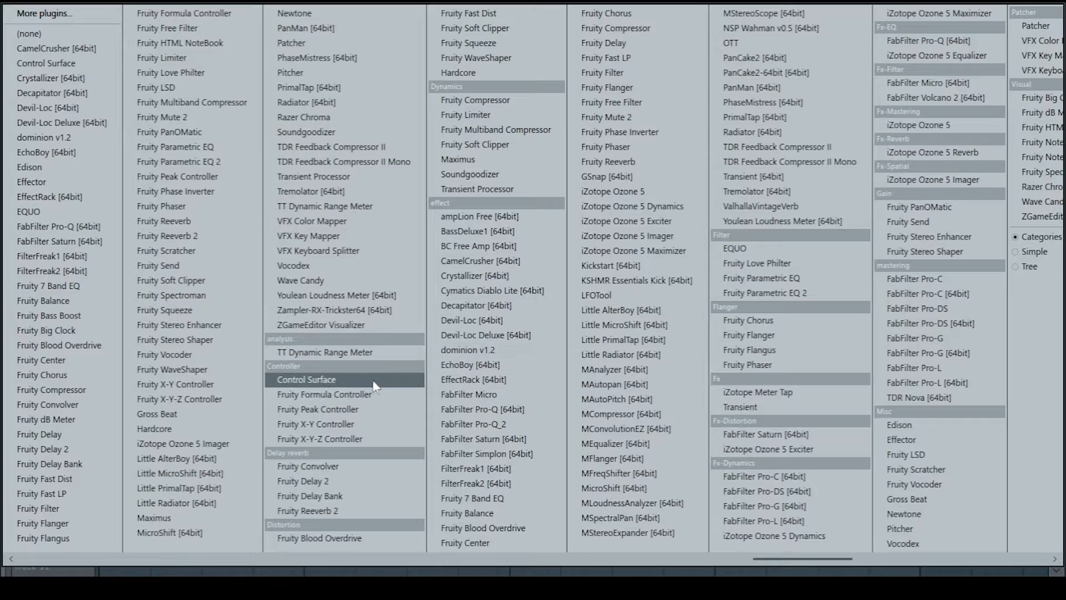
pyautogui.click(176, 369)
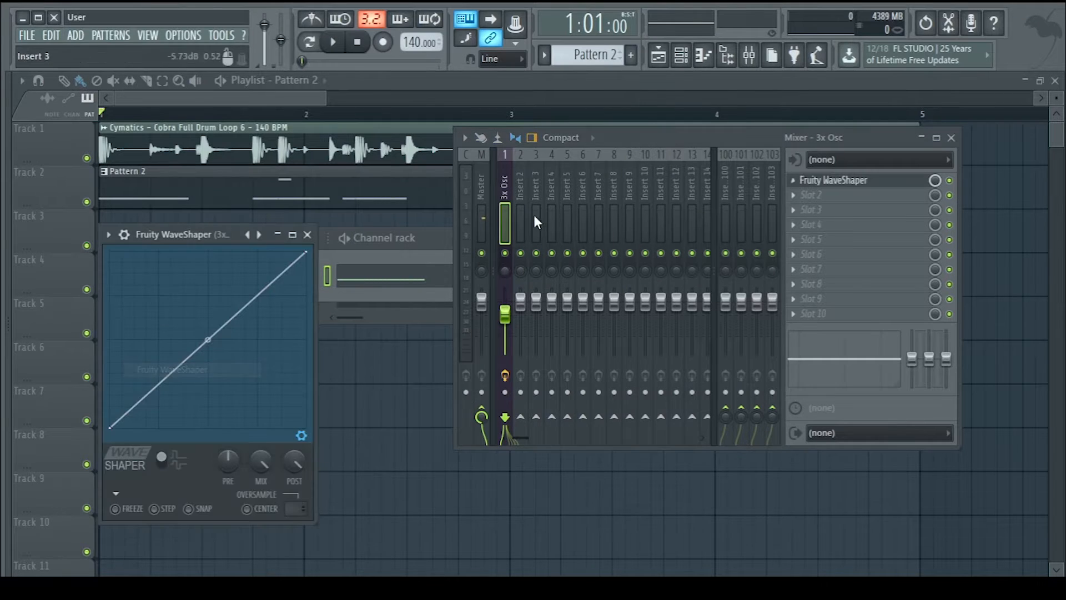
pyautogui.moveTo(226, 247); pyautogui.dragTo(446, 226)
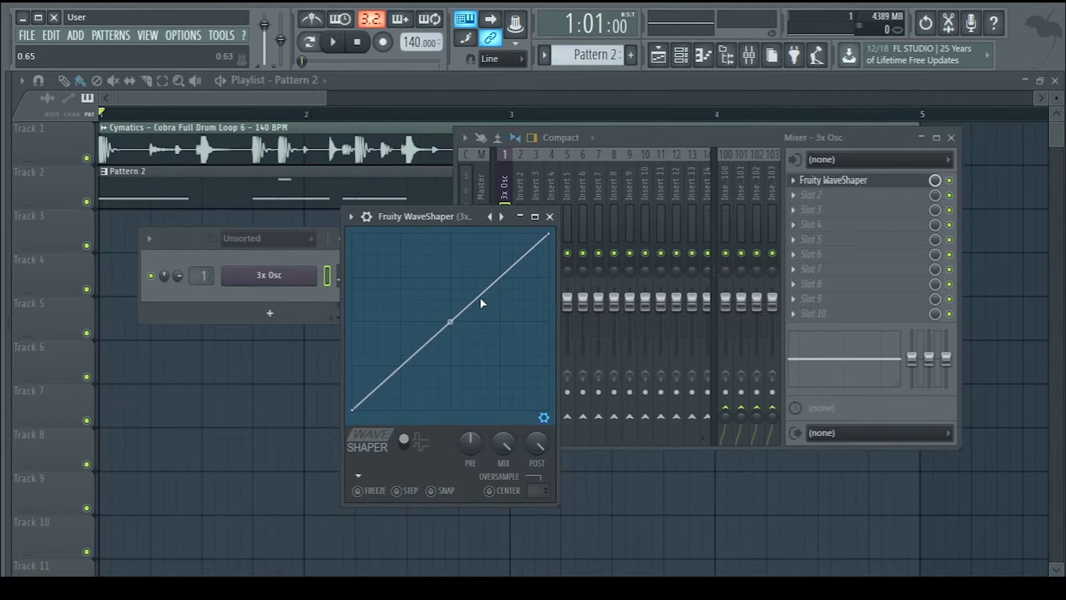
# - Add an upper and a lower point to the WaveShaper curve and bend the two segments below the upper point downward
pyautogui.moveTo(488, 292); pyautogui.dragTo(454, 277)
pyautogui.moveTo(406, 339)
pyautogui.mouseDown()
pyautogui.moveTo(416, 333)
pyautogui.moveTo(411, 347)
pyautogui.moveTo(445, 354)
pyautogui.moveTo(398, 354)
pyautogui.mouseUp()
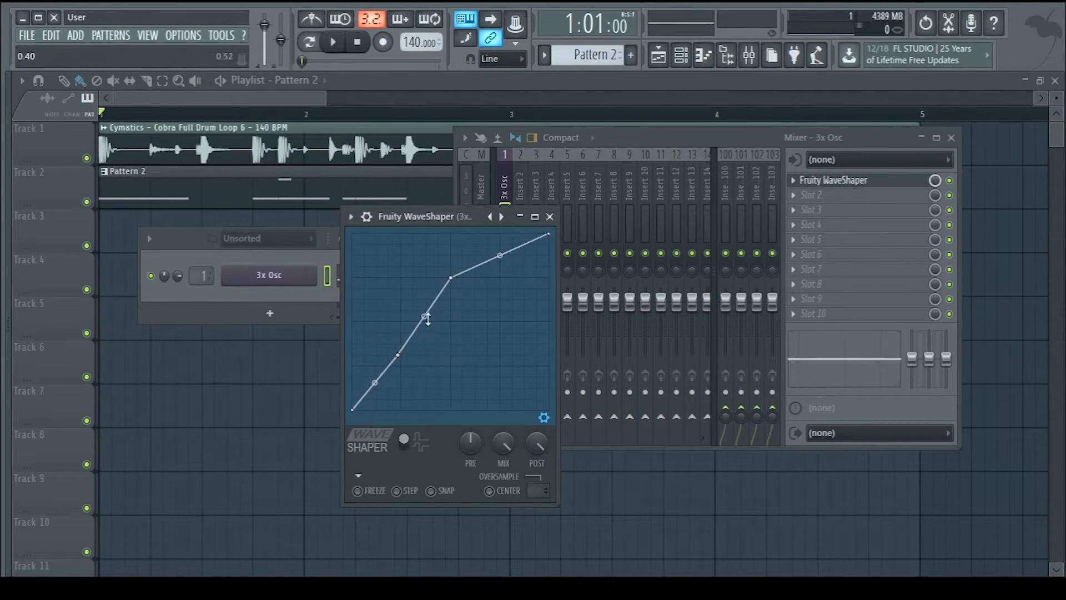
pyautogui.moveTo(427, 317); pyautogui.dragTo(424, 338)
pyautogui.moveTo(375, 382); pyautogui.dragTo(375, 407)
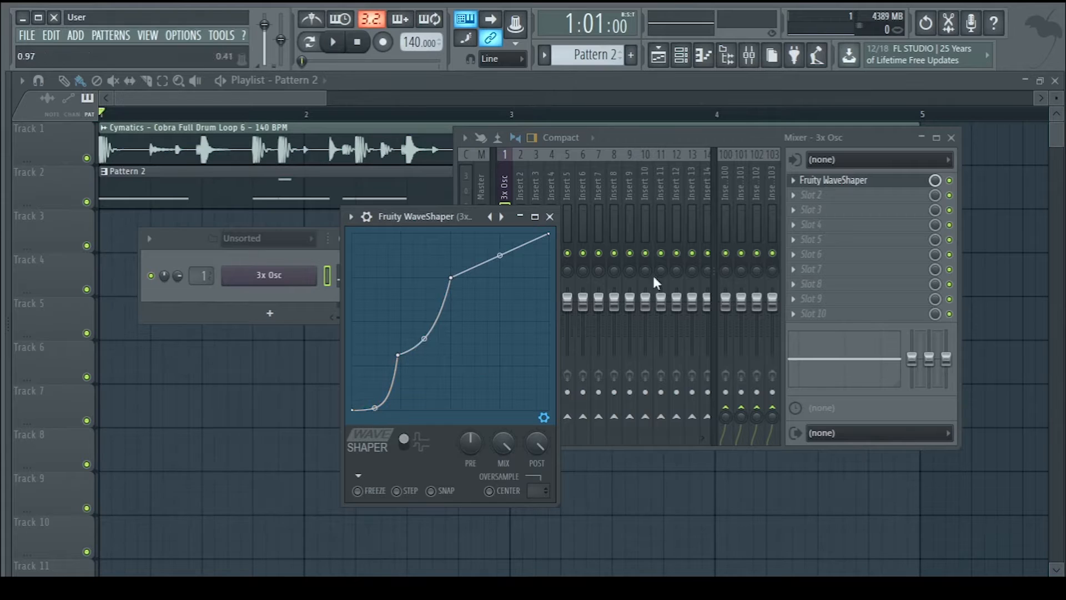
# - Audition the distorted bass with the drum loop and remove the lower point from the WaveShaper curve
pyautogui.press('space')
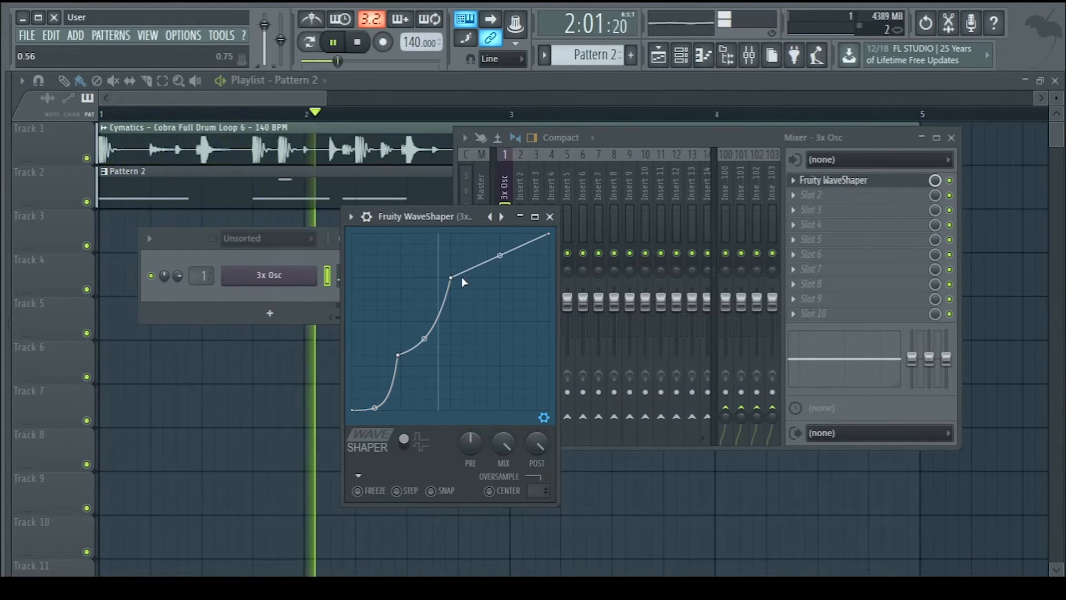
pyautogui.press('space')
pyautogui.rightClick(397, 354)
pyautogui.click(421, 310)
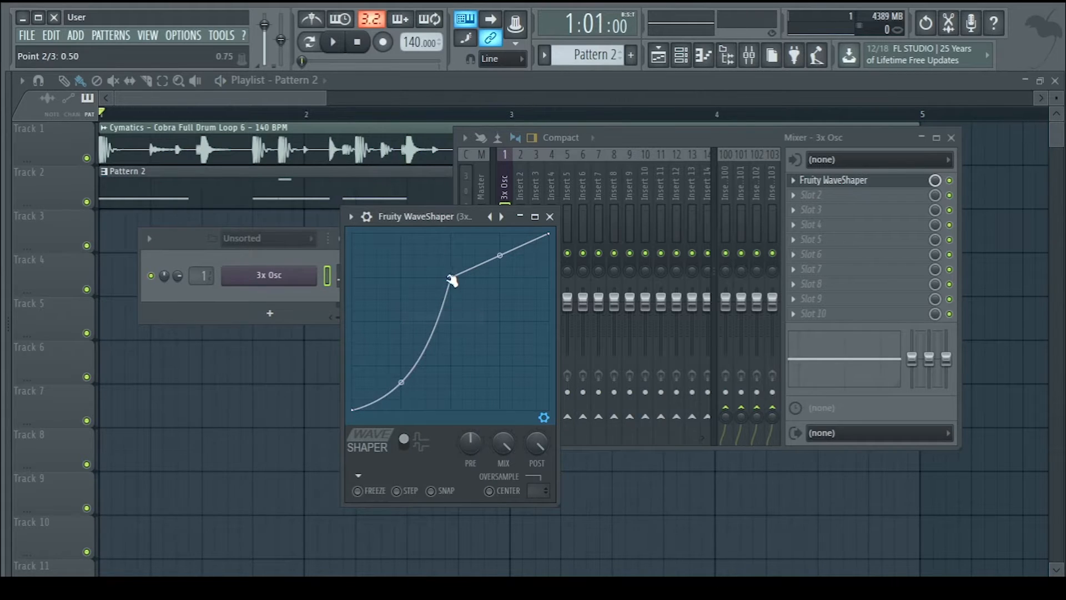
# - Try heavier distortion by moving the curve's middle point to 0.50, 1.00, then to 0.24, 1.00, and bending the first segment upward during playback
pyautogui.moveTo(451, 280); pyautogui.dragTo(399, 276)
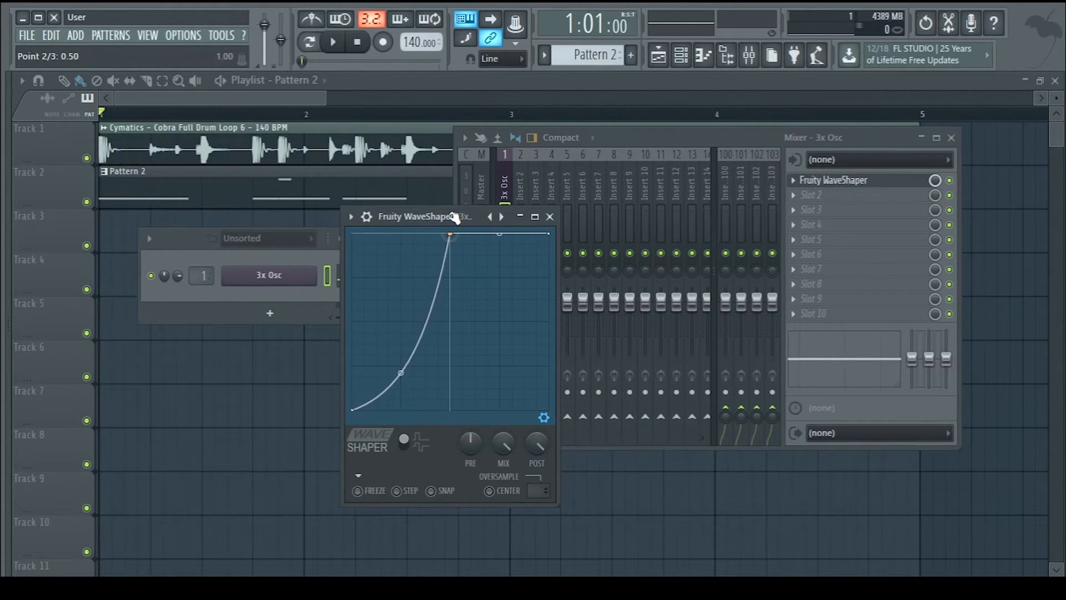
pyautogui.press('space')
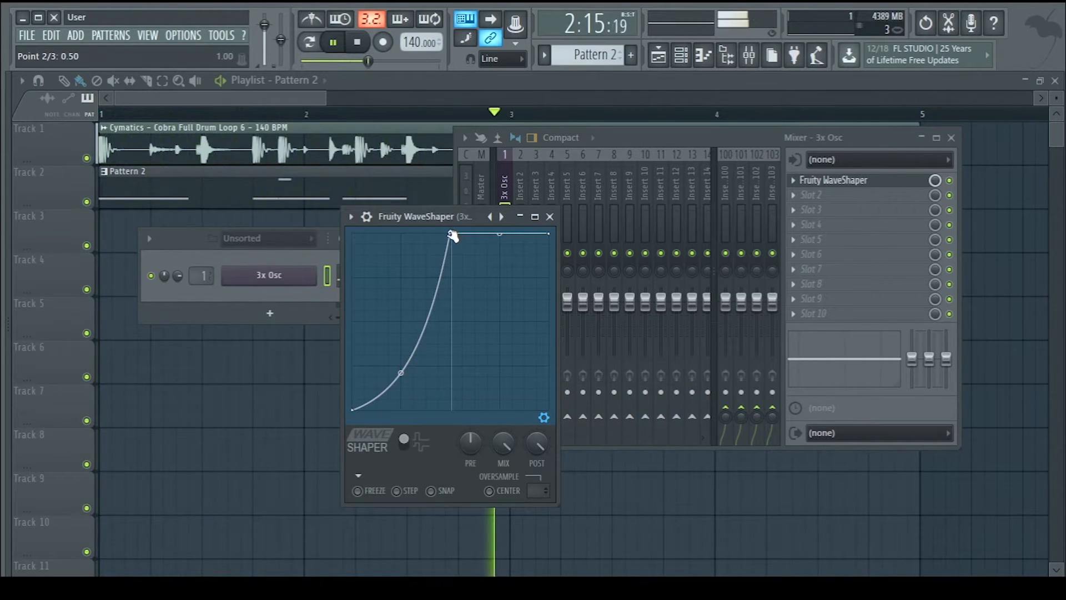
pyautogui.moveTo(450, 234); pyautogui.dragTo(398, 234)
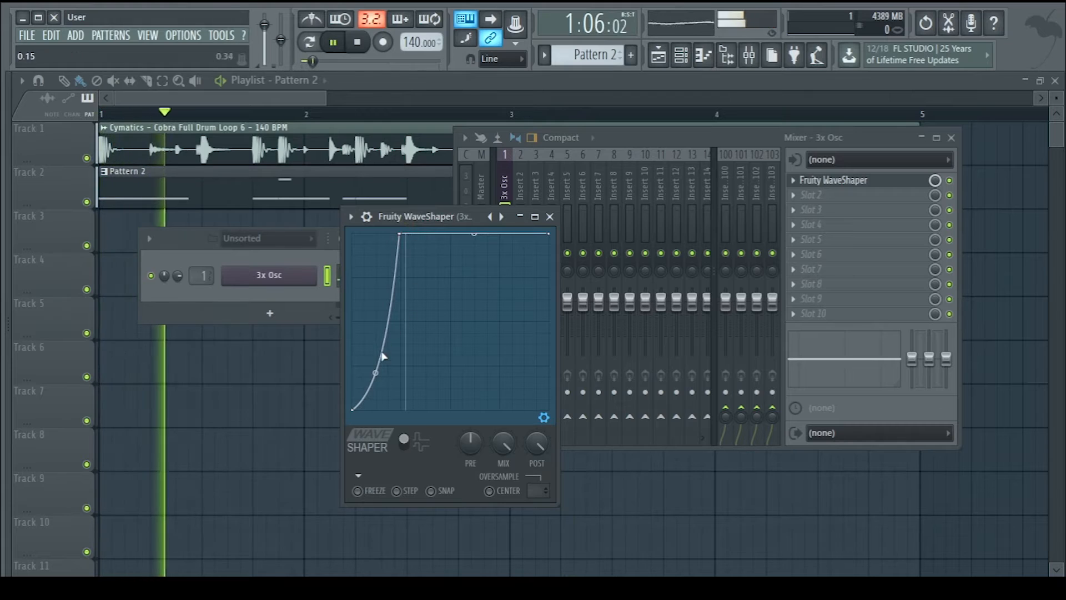
pyautogui.moveTo(376, 373); pyautogui.dragTo(385, 291)
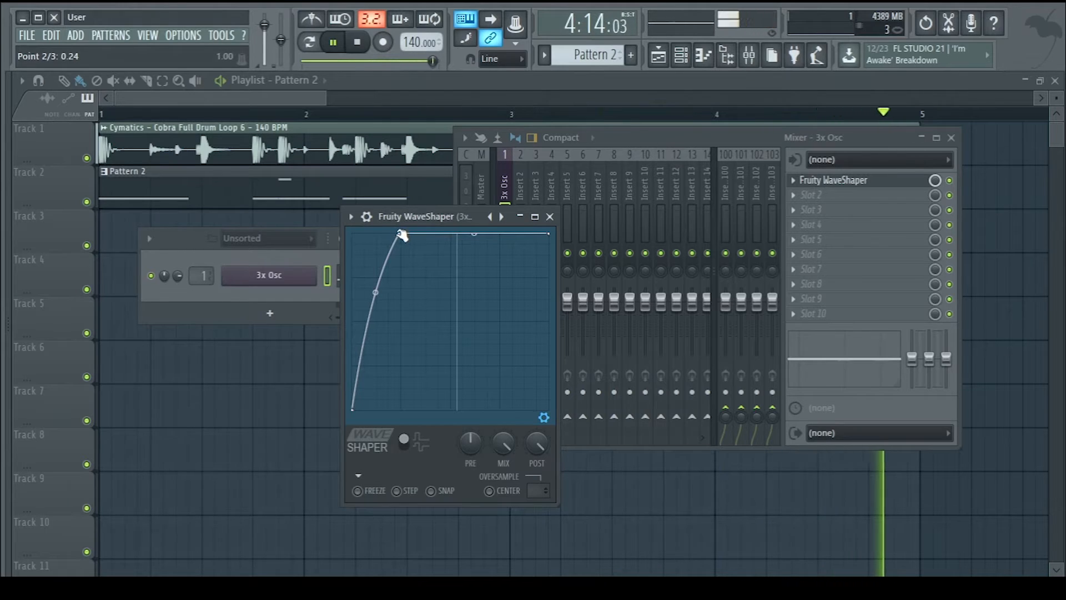
# - Place the curve's point midway across at about three quarters height, bend the first segment upward, close WaveShaper and move the channel rack lower
pyautogui.moveTo(401, 235); pyautogui.dragTo(452, 281)
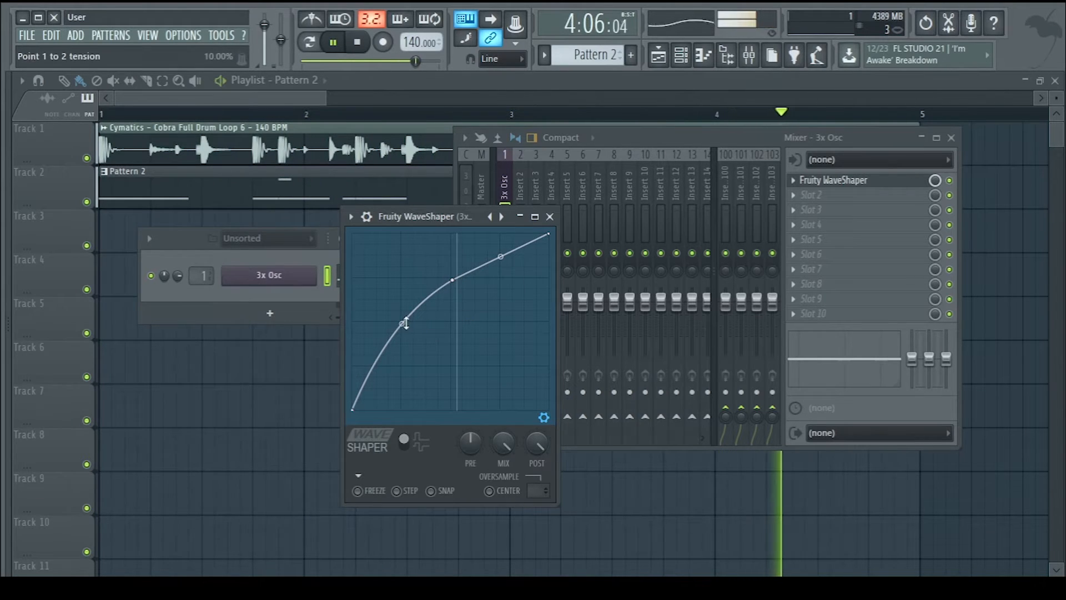
pyautogui.moveTo(402, 324); pyautogui.dragTo(402, 293)
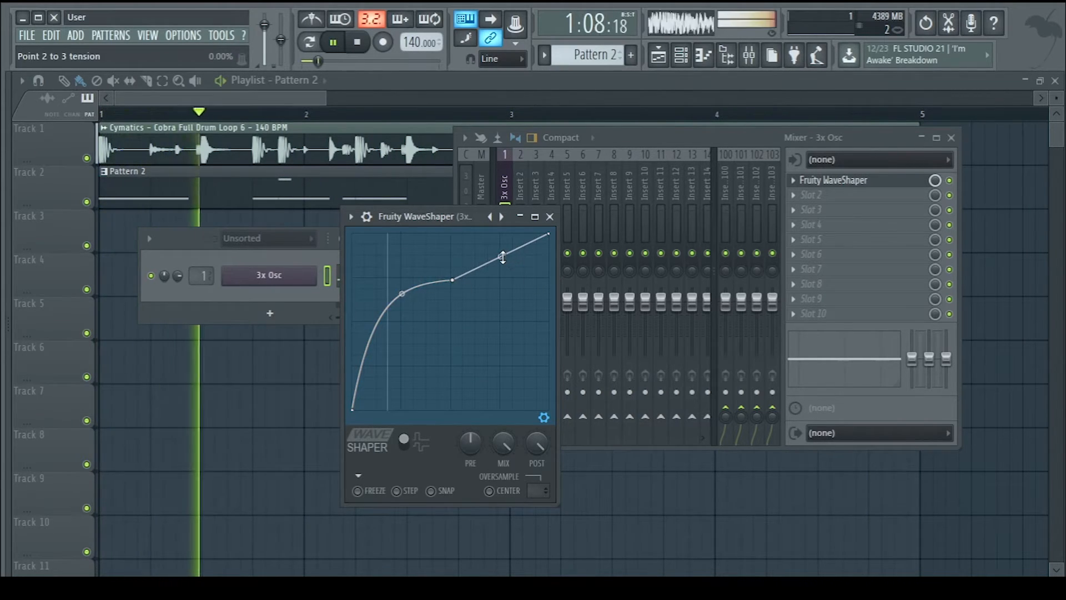
pyautogui.click(550, 217)
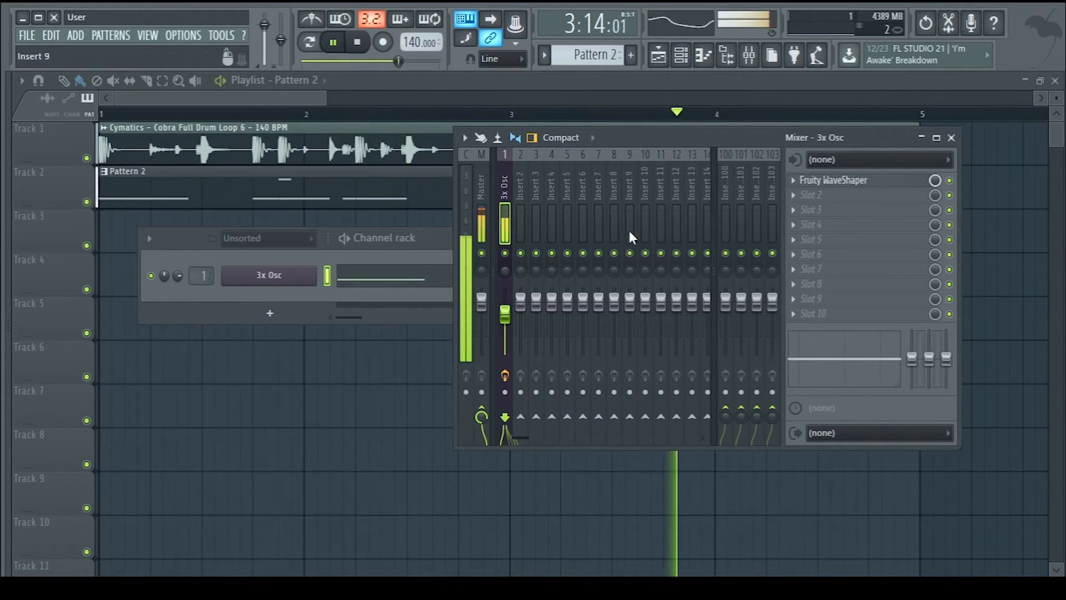
pyautogui.moveTo(425, 240); pyautogui.dragTo(405, 323)
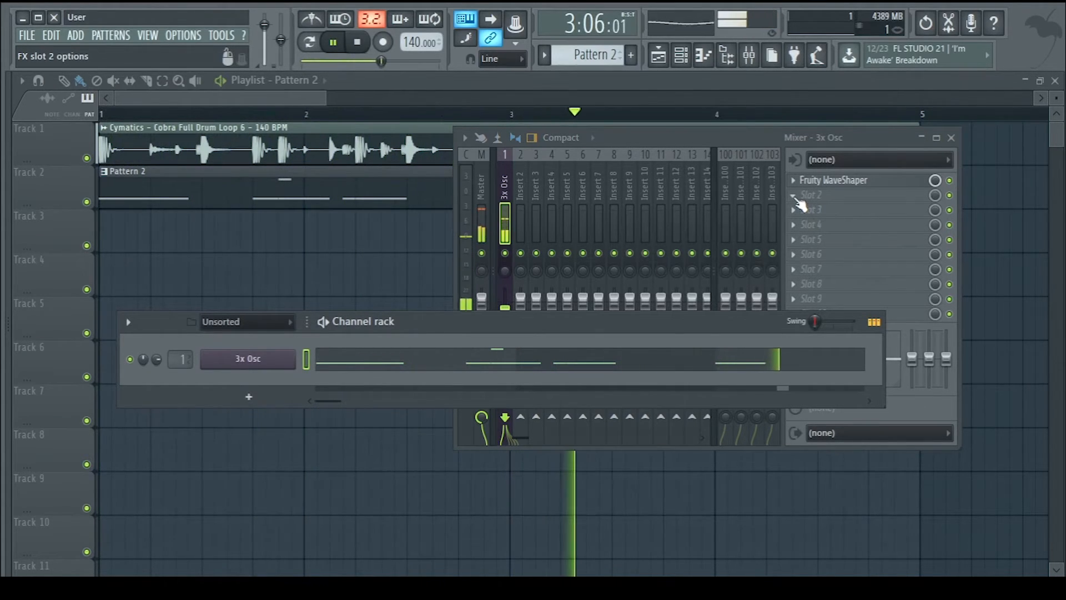
# - Load Fruity Compressor into slot 2 with attack 45.2 ms, release 544 ms and threshold -31.2 dB
pyautogui.click(799, 199)
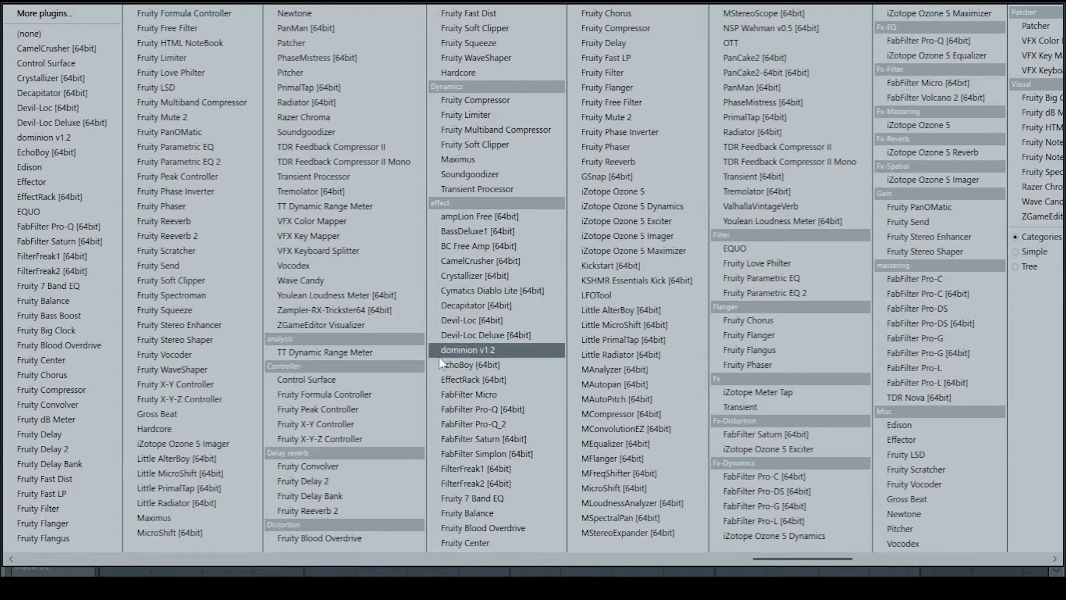
pyautogui.click(467, 100)
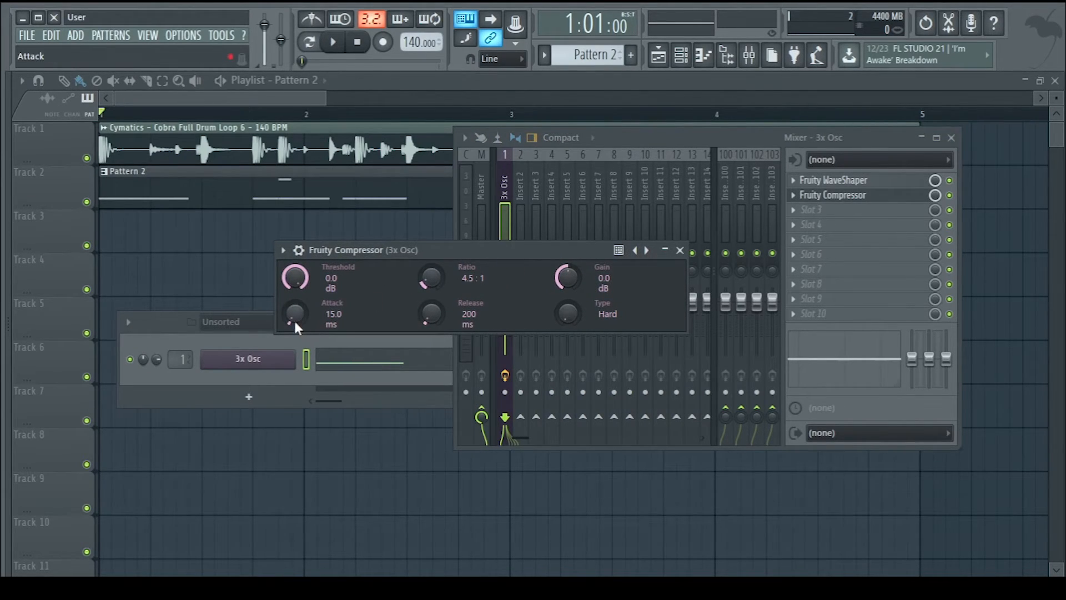
pyautogui.moveTo(295, 322); pyautogui.dragTo(295, 311)
pyautogui.moveTo(431, 313); pyautogui.dragTo(431, 295)
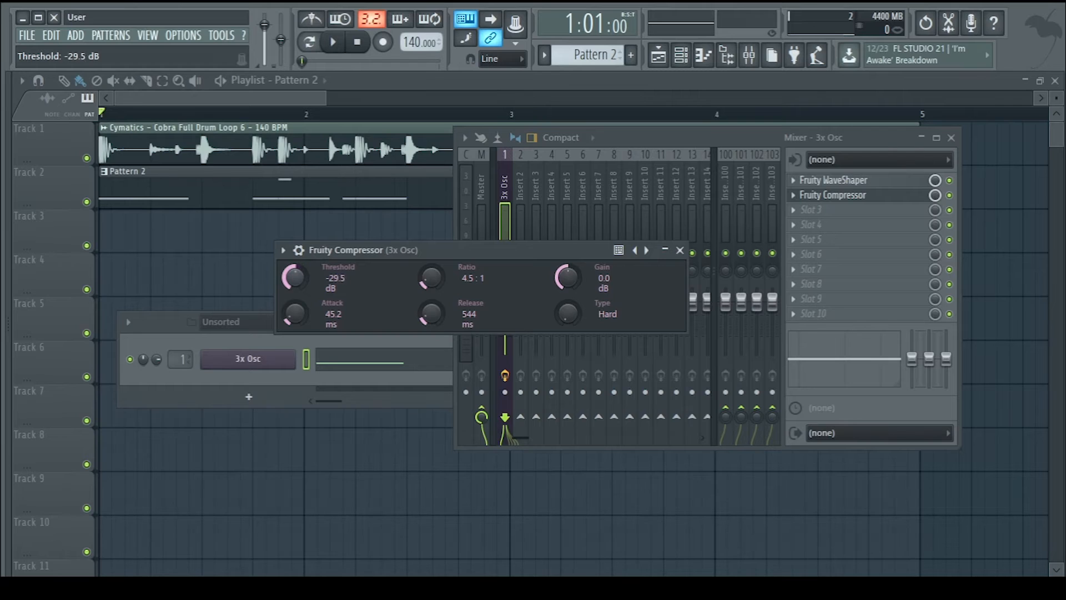
# - While playing the arrangement, set the compressor's gain to 6.6 dB and its threshold to -17.7 dB
pyautogui.press('space')
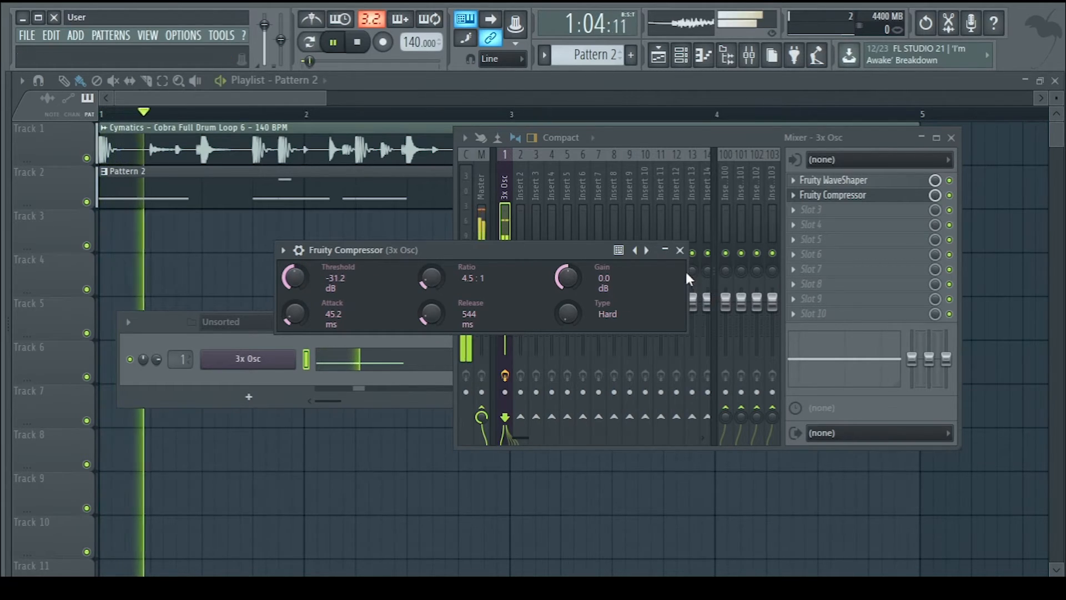
pyautogui.moveTo(566, 277)
pyautogui.mouseDown()
pyautogui.moveTo(568, 261)
pyautogui.moveTo(570, 279)
pyautogui.mouseUp()
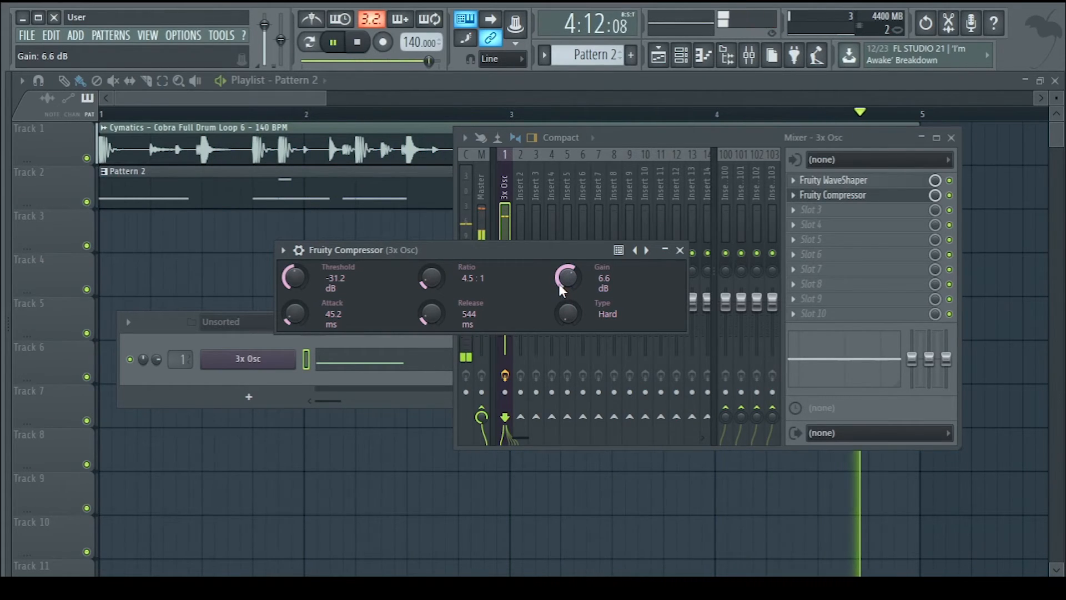
pyautogui.moveTo(297, 278); pyautogui.dragTo(297, 243)
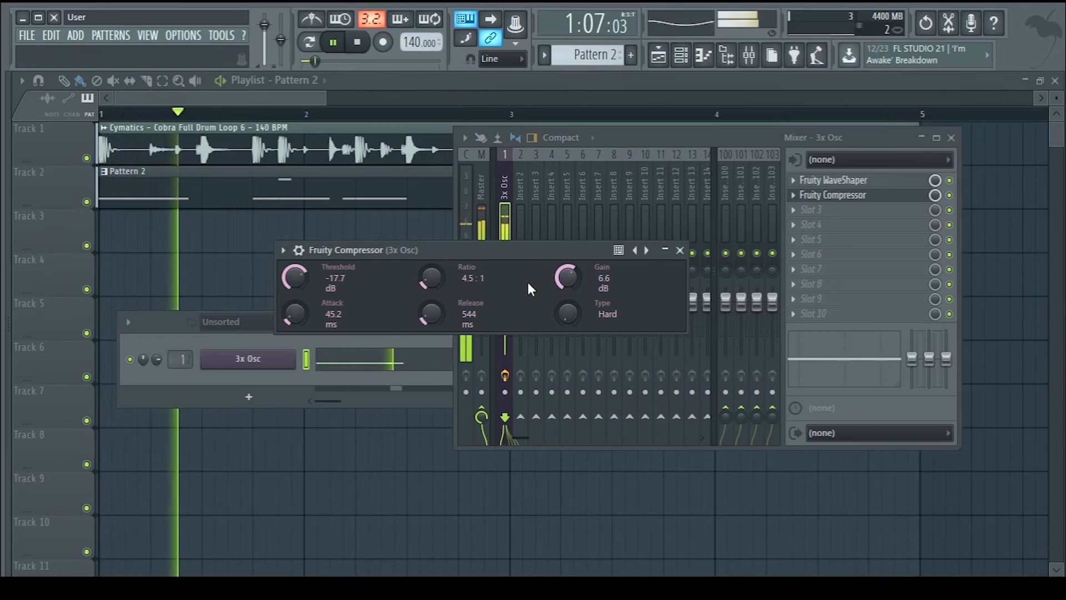
# - Close the compressor window, stop playback and close the mixer
pyautogui.click(680, 250)
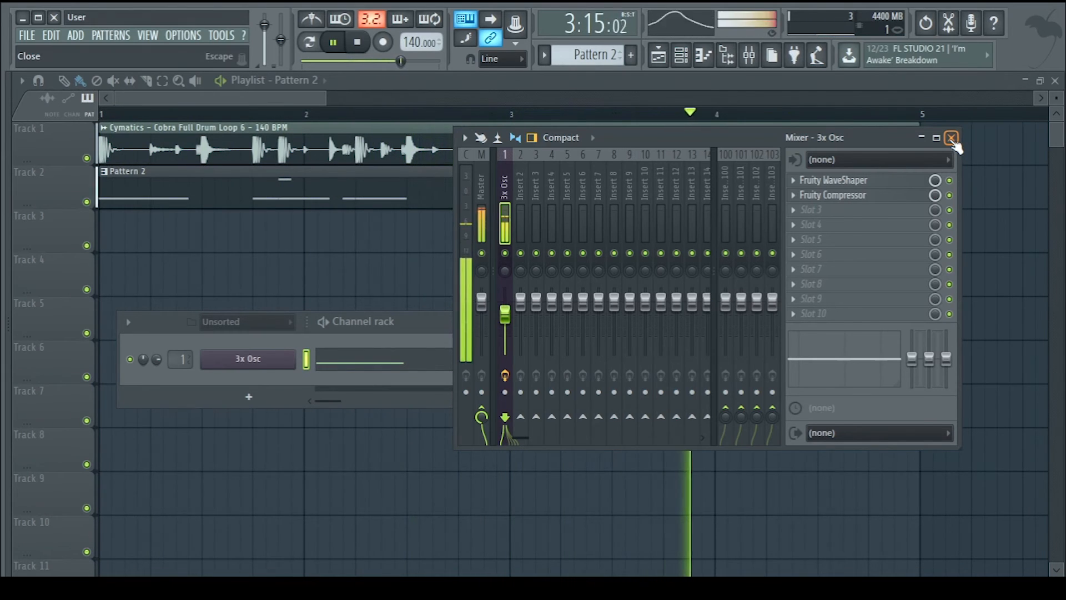
pyautogui.press('space')
pyautogui.click(951, 138)
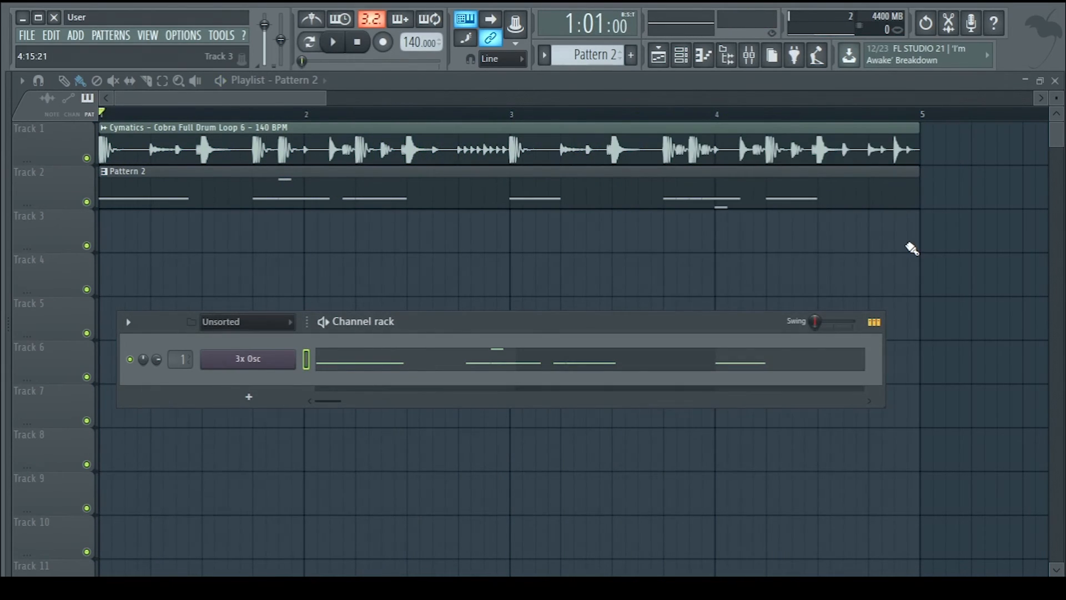